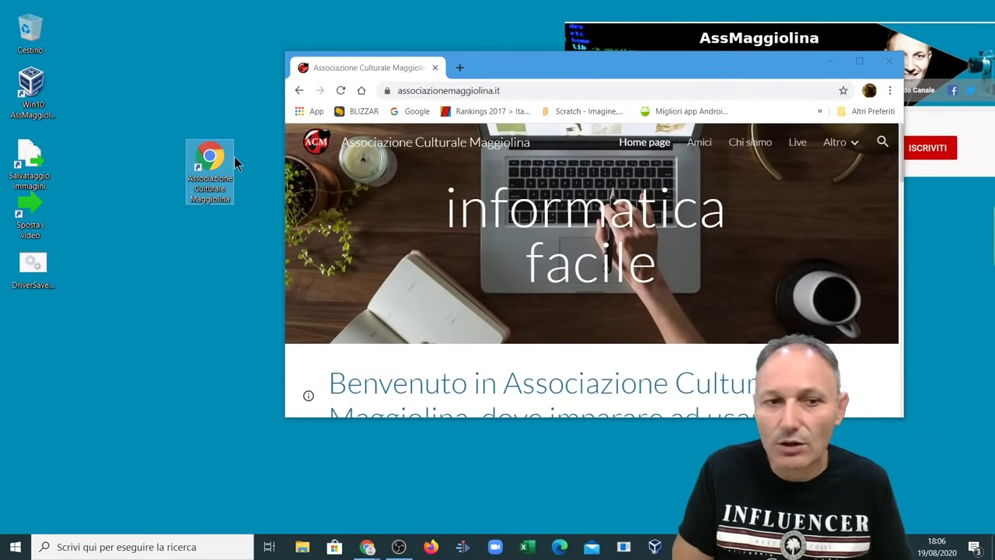
# - Examine the web address in the properties of the Associazione Culturale Maggiolina desktop shortcut and close them without changes
pyautogui.click(201, 204)
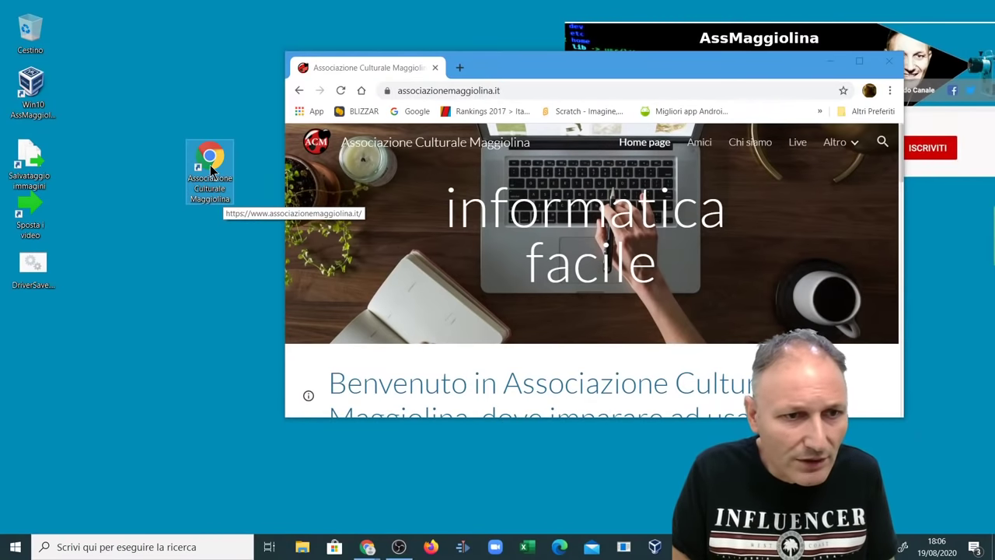
pyautogui.rightClick(210, 168)
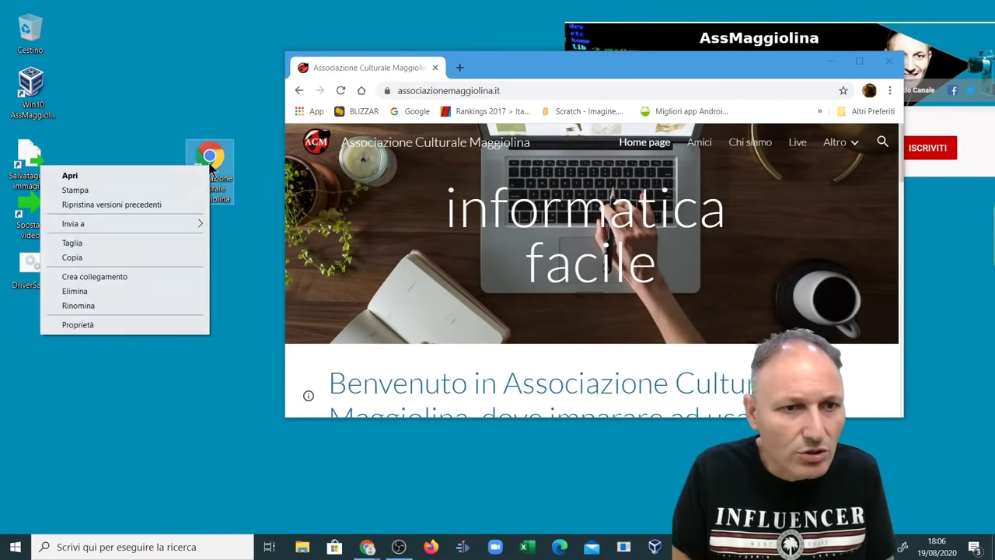
pyautogui.click(106, 325)
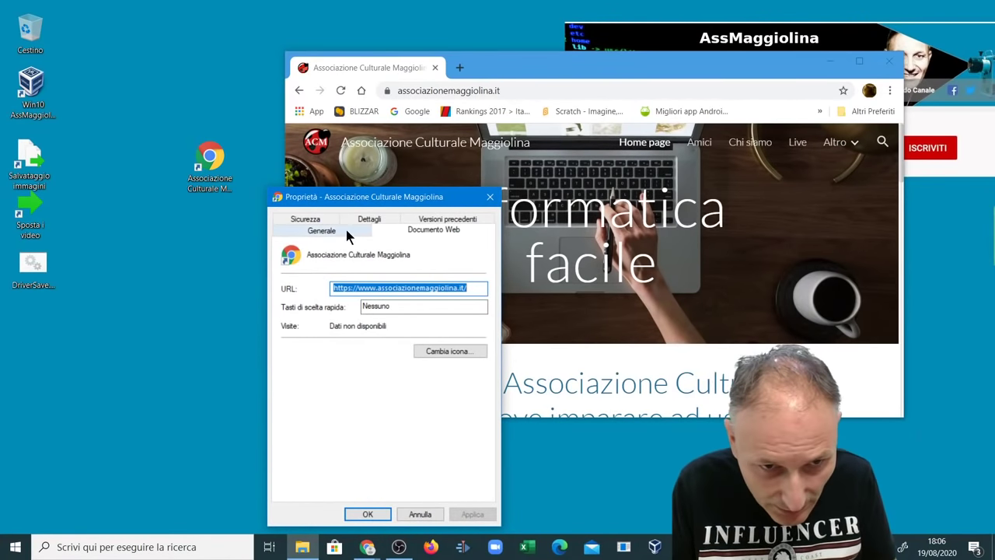
pyautogui.click(420, 514)
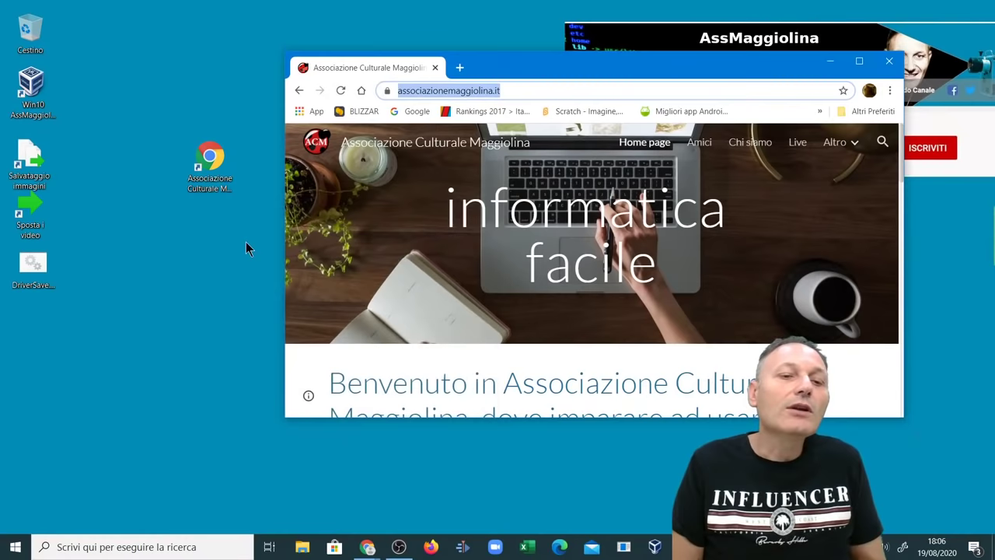
# - Close Chrome, switch to Microsoft Edge on the Amici AssMaggiolina page, and reduce and move its window to expose the desktop
pyautogui.click(887, 64)
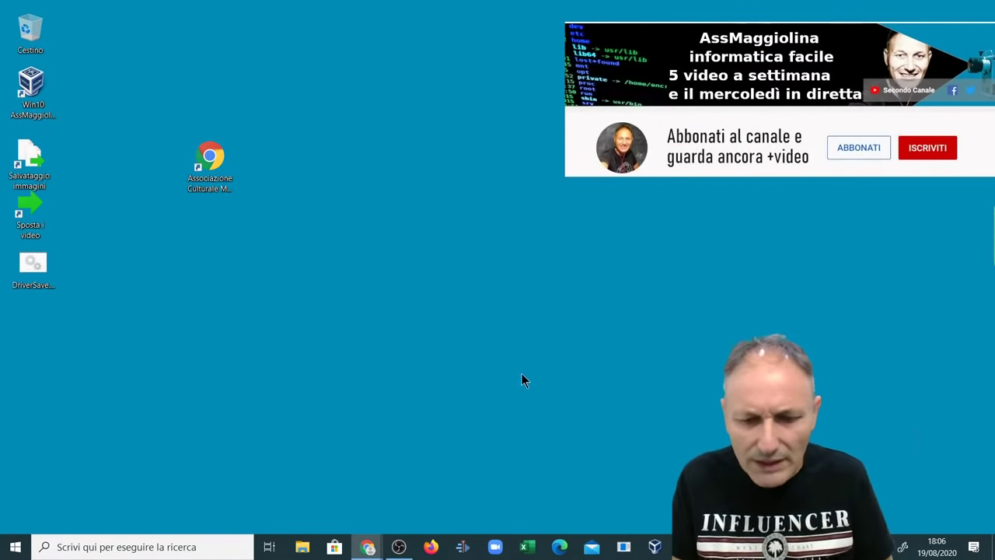
pyautogui.click(560, 548)
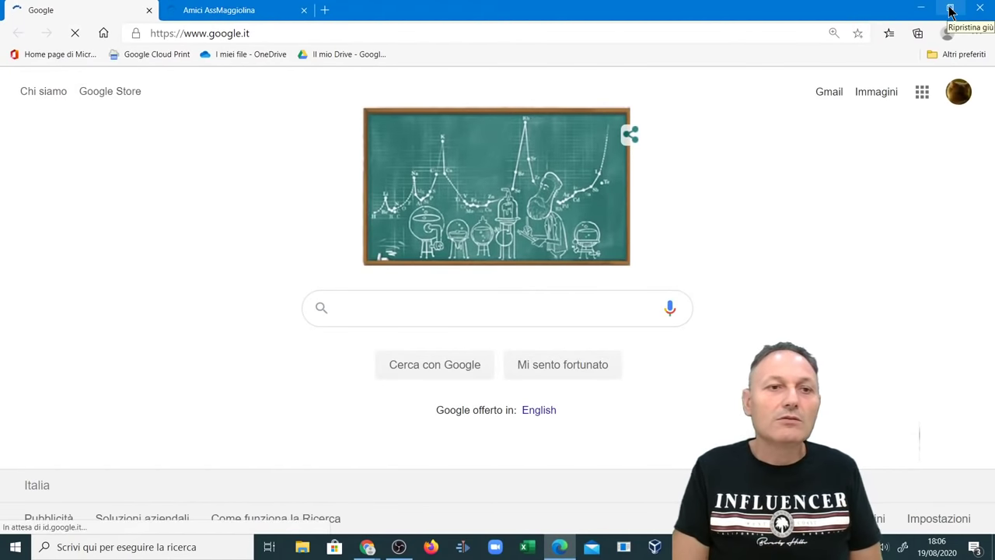
pyautogui.click(214, 11)
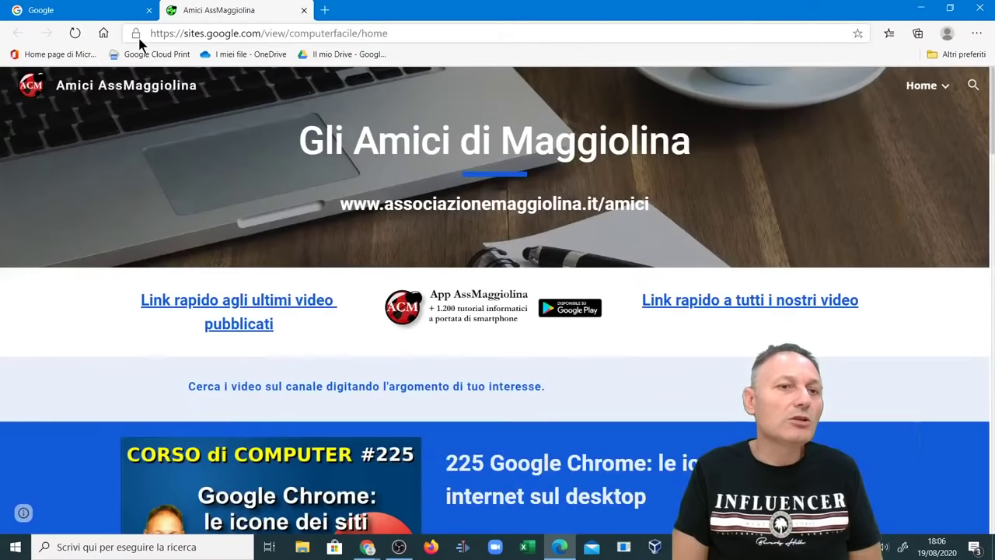
pyautogui.click(949, 8)
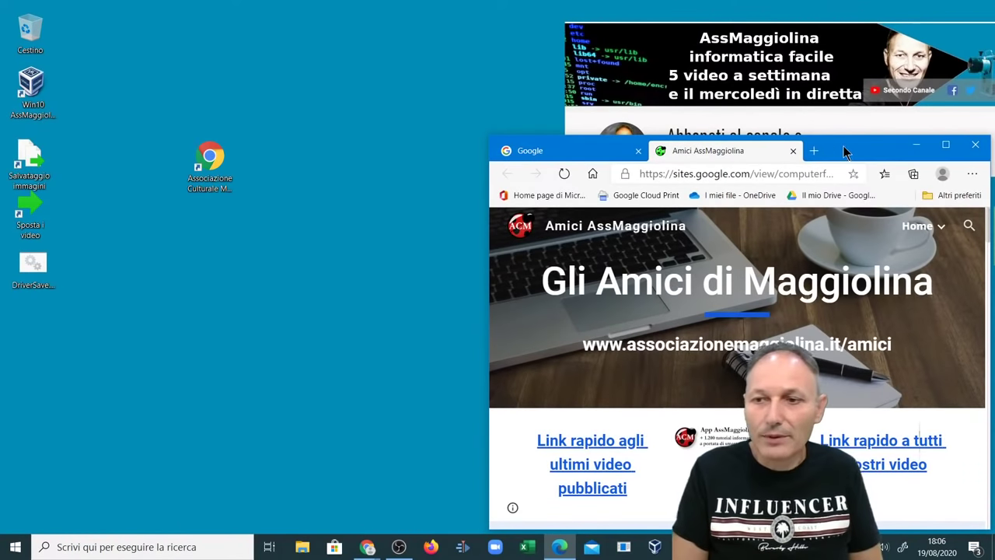
pyautogui.moveTo(843, 146); pyautogui.dragTo(684, 50)
# - Create a desktop shortcut to the Amici AssMaggiolina page, close Edge, and place the shortcut beside Associazione Culturale Maggiolina
pyautogui.click(558, 78)
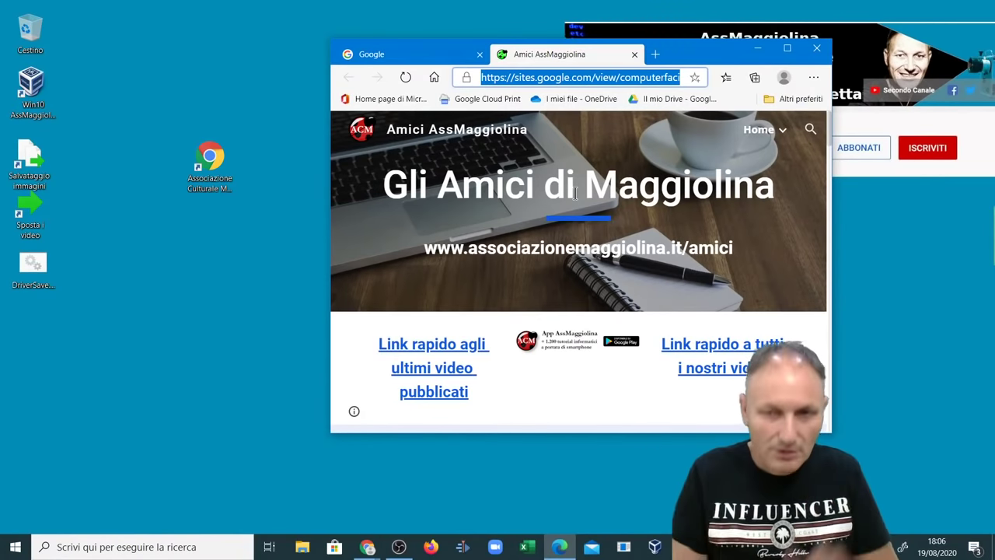
pyautogui.moveTo(560, 78); pyautogui.dragTo(225, 244)
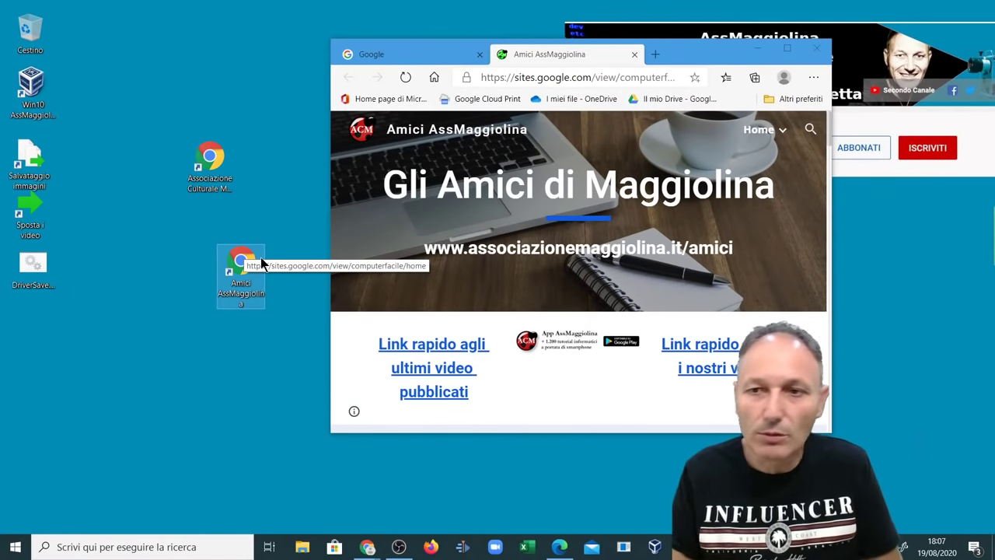
pyautogui.click(812, 52)
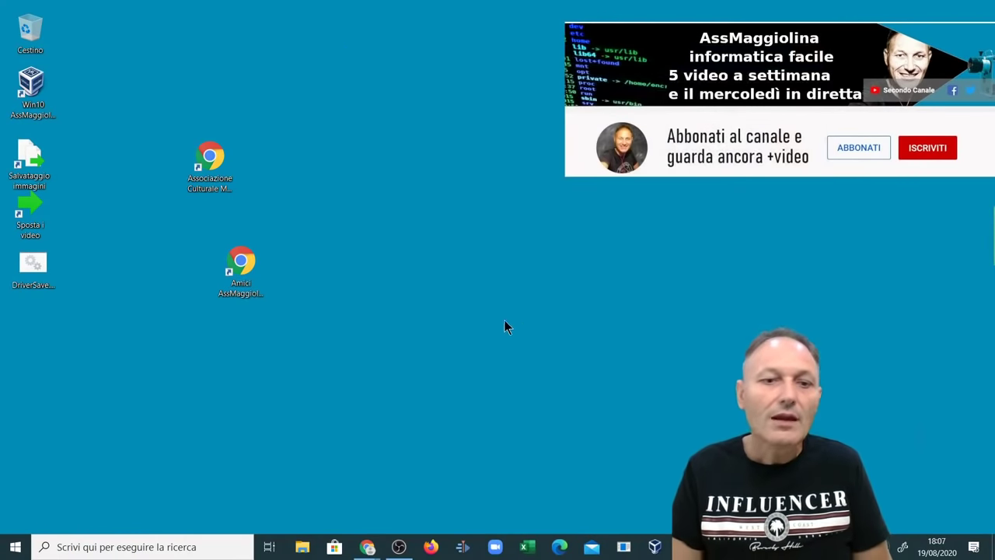
pyautogui.moveTo(243, 270); pyautogui.dragTo(286, 179)
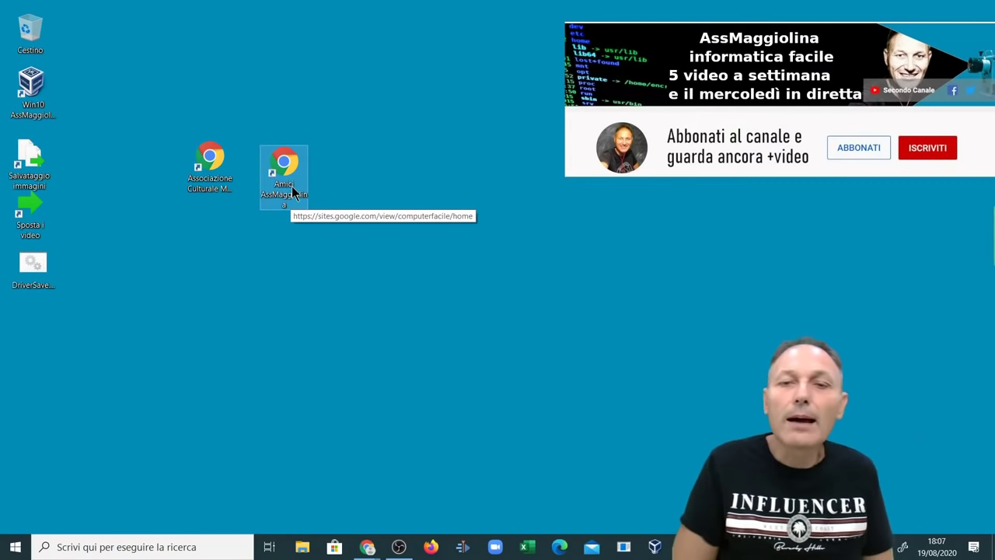
# - Test the Amici AssMaggiolina desktop shortcut by opening its site in the default browser, and close the window
pyautogui.doubleClick(286, 165)
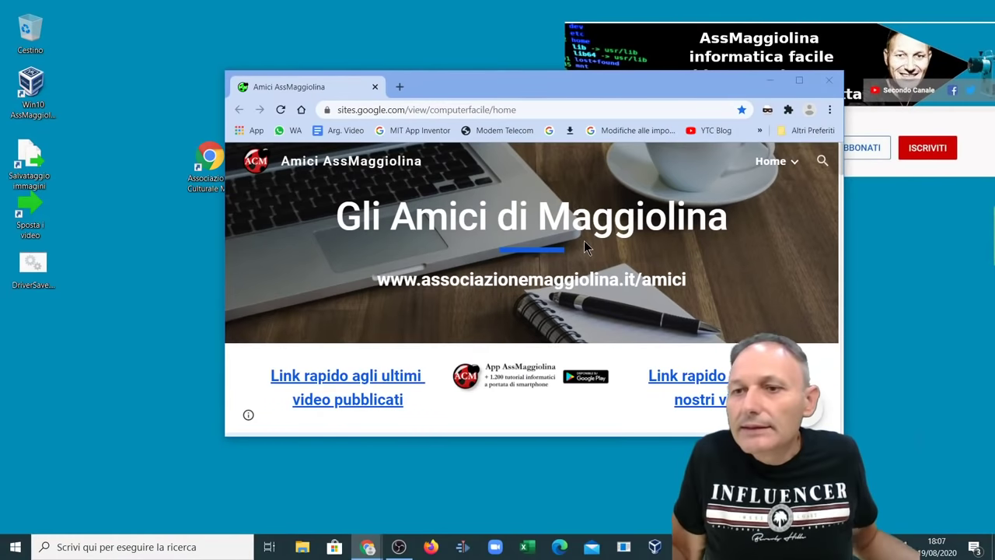
pyautogui.click(772, 161)
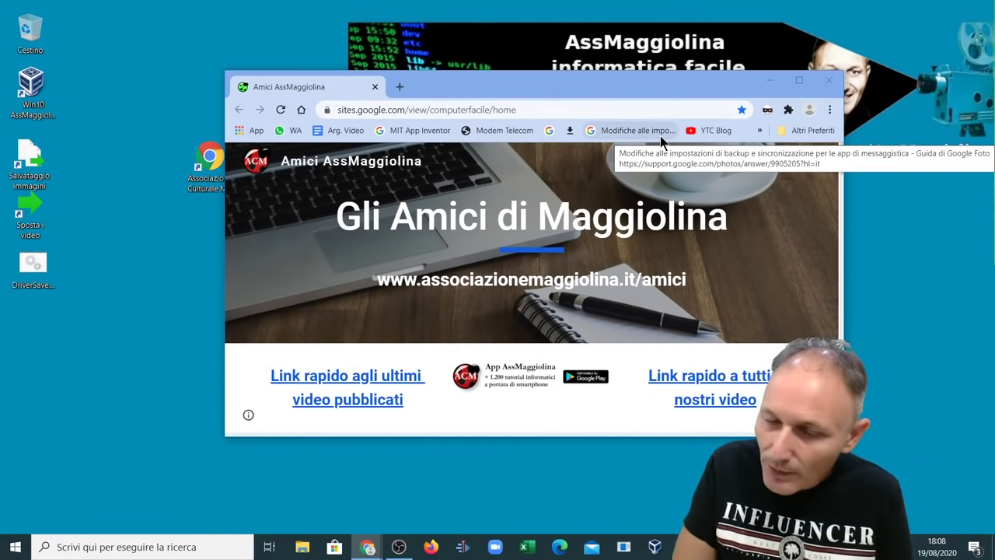
pyautogui.click(827, 81)
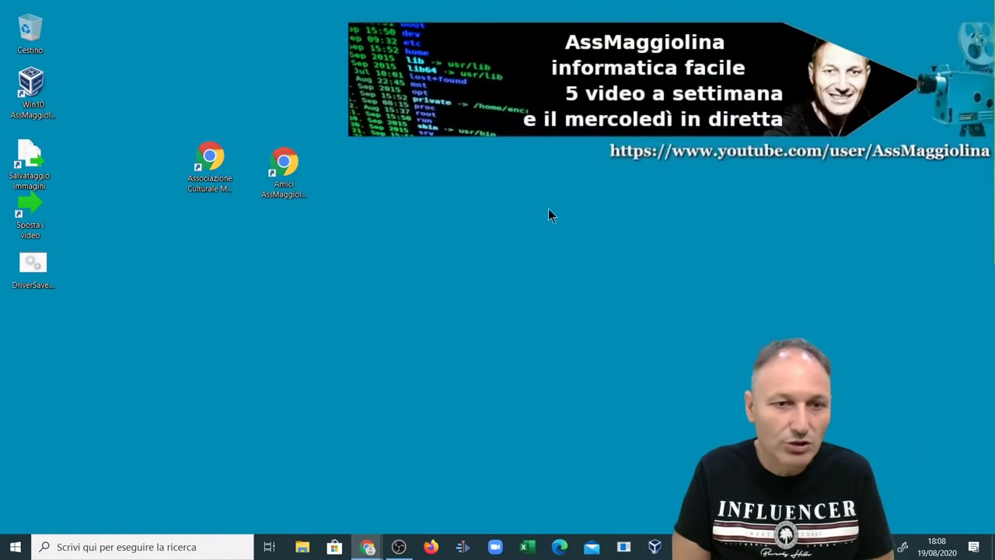
# - Set Microsoft Edge as the default web browser in the Windows default app settings and return to the desktop
pyautogui.click(83, 547)
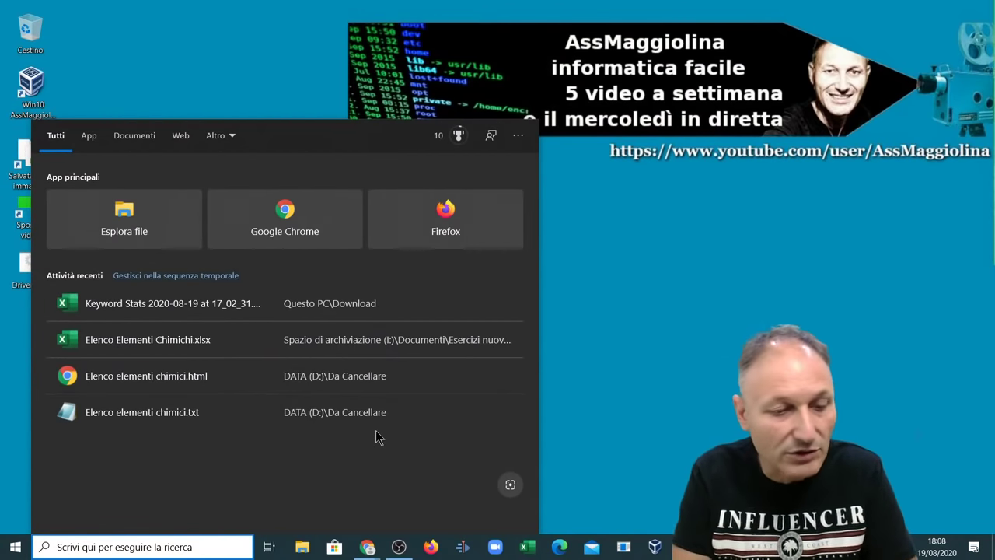
pyautogui.write('pre')
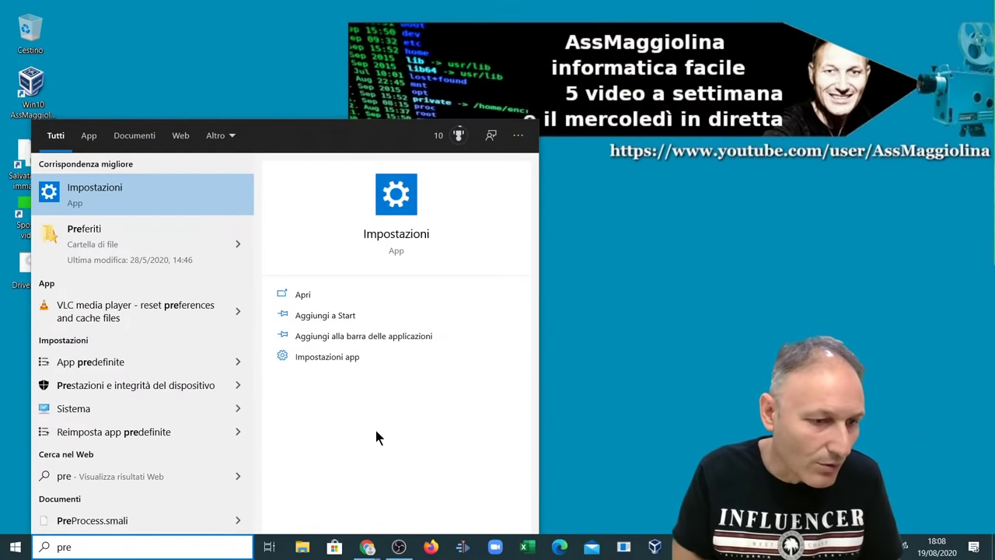
pyautogui.click(73, 361)
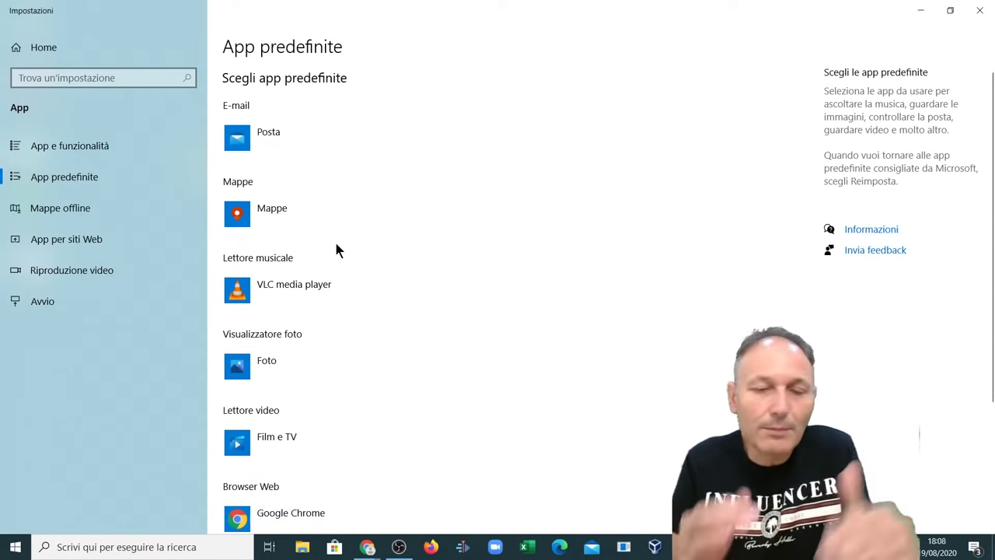
pyautogui.scroll(-4, 333, 250)
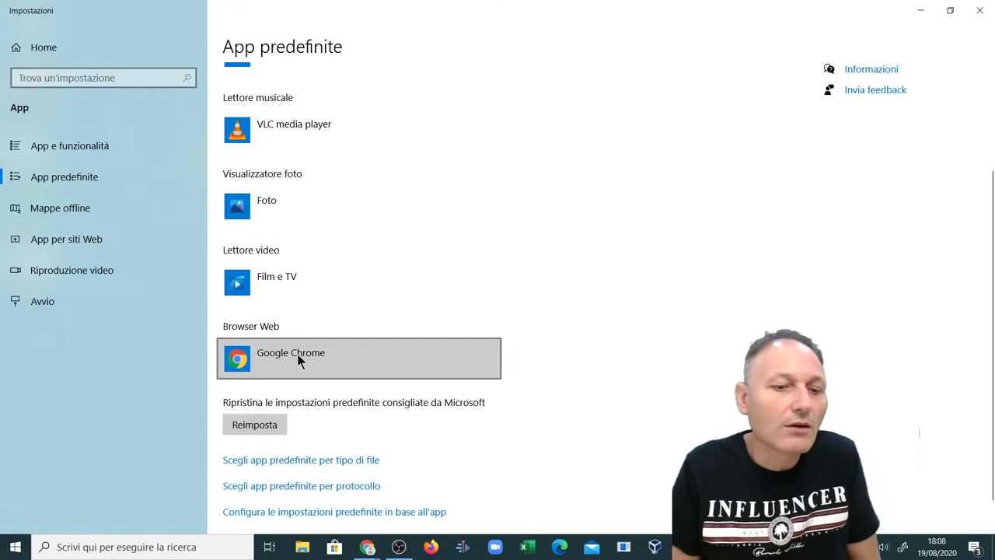
pyautogui.click(296, 363)
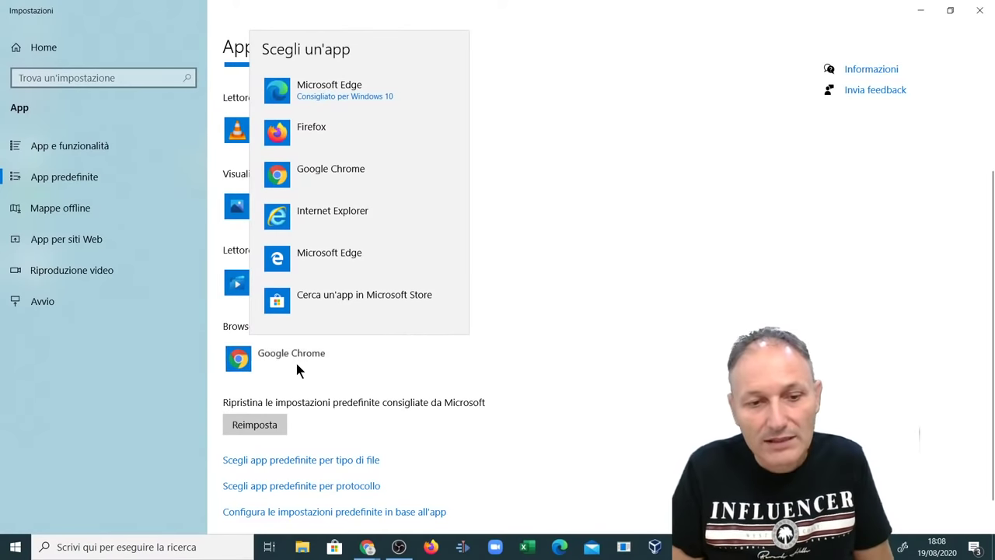
pyautogui.click(290, 87)
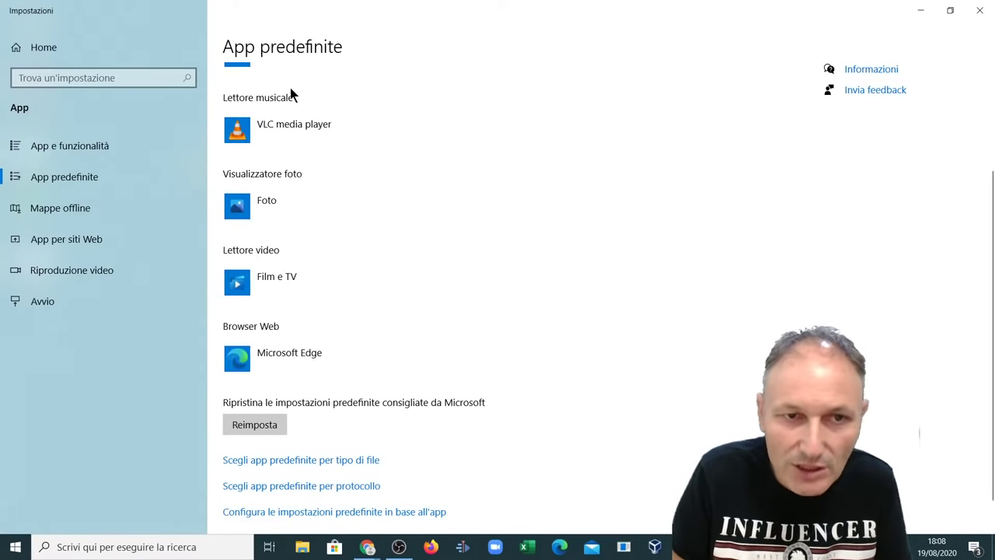
pyautogui.click(919, 10)
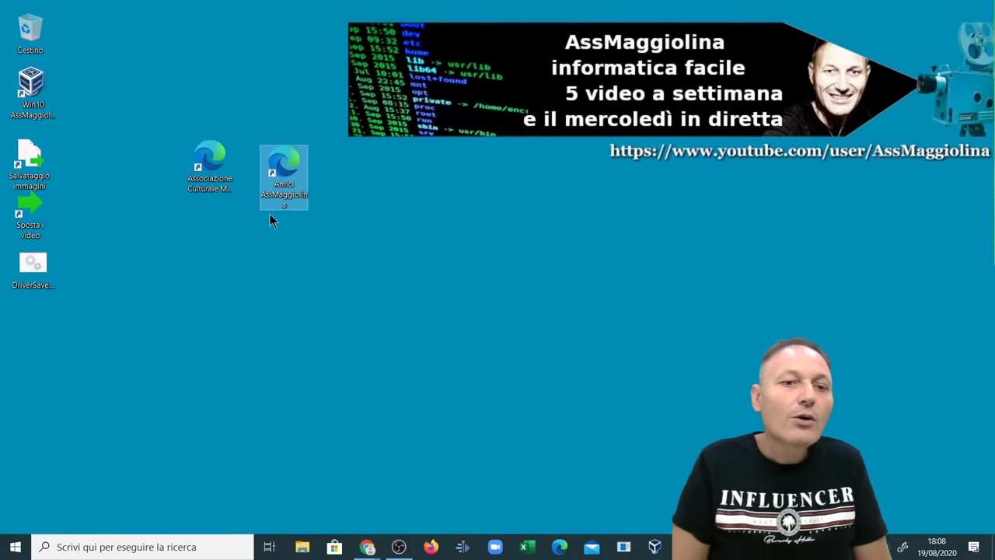
# - Shift the Associazione Culturale Maggiolina shortcut slightly downward and test the Amici AssMaggiolina shortcut in the browser
pyautogui.click(201, 174)
pyautogui.moveTo(201, 174); pyautogui.dragTo(204, 186)
pyautogui.click(241, 268)
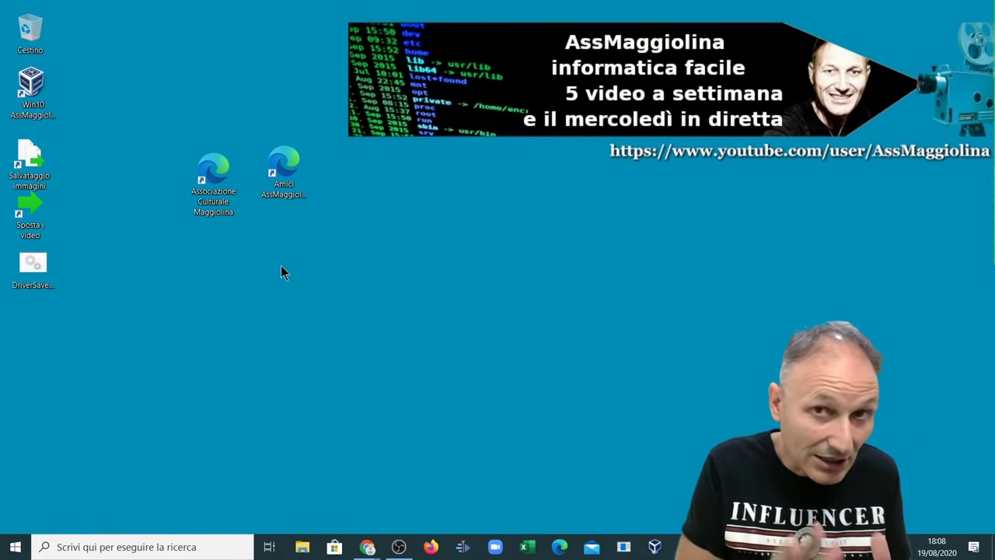
pyautogui.doubleClick(290, 156)
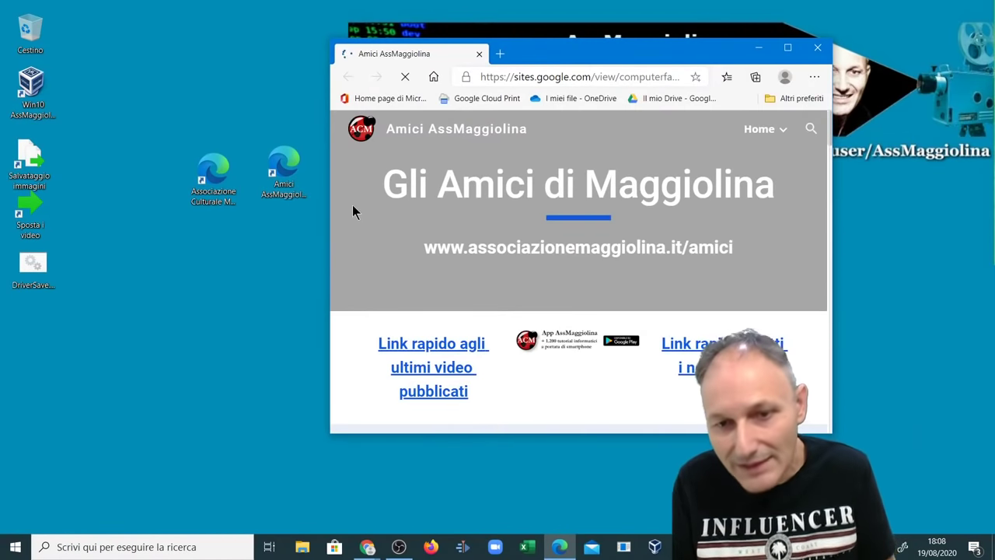
pyautogui.click(818, 48)
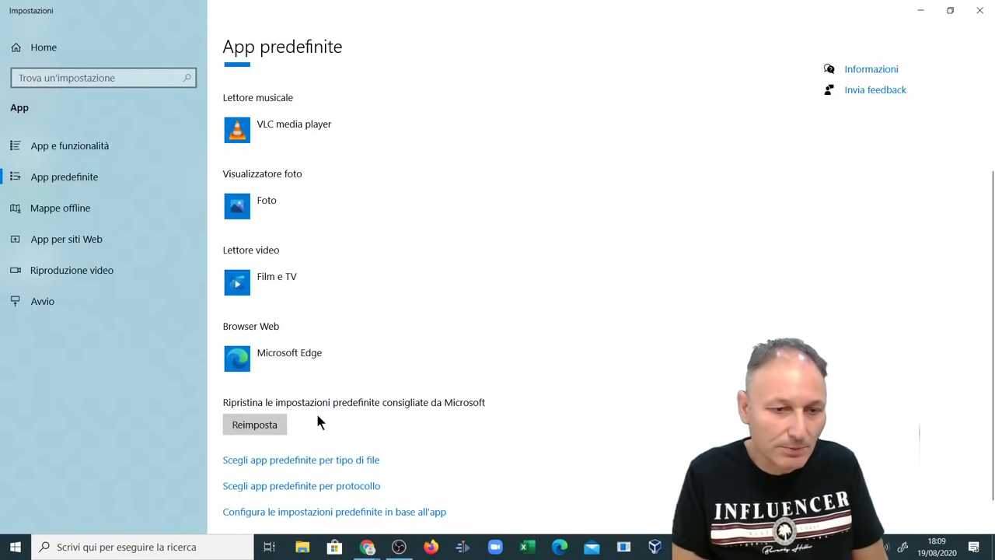
# - Set Google Chrome as the default web browser in the default app settings and close Settings
pyautogui.scroll(-1, 317, 420)
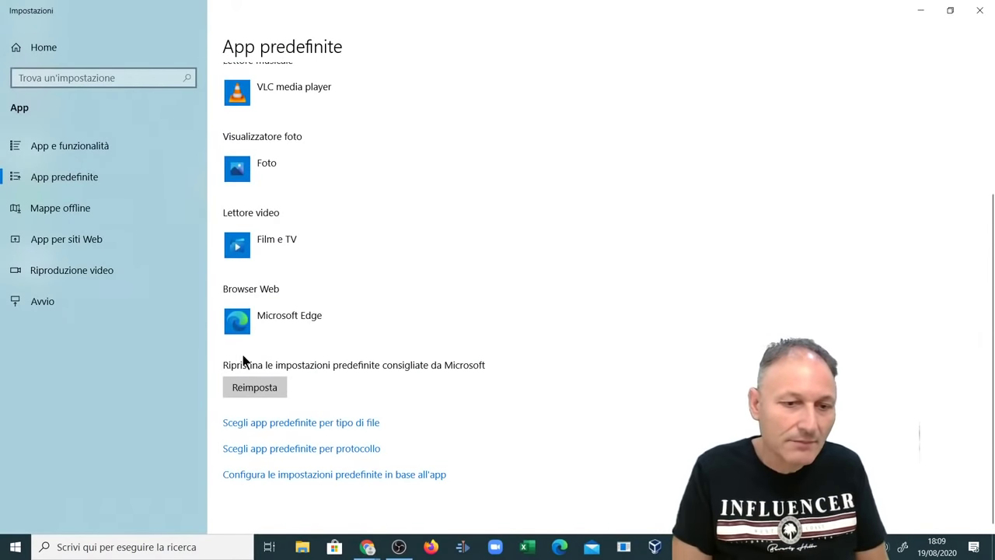
pyautogui.click(242, 320)
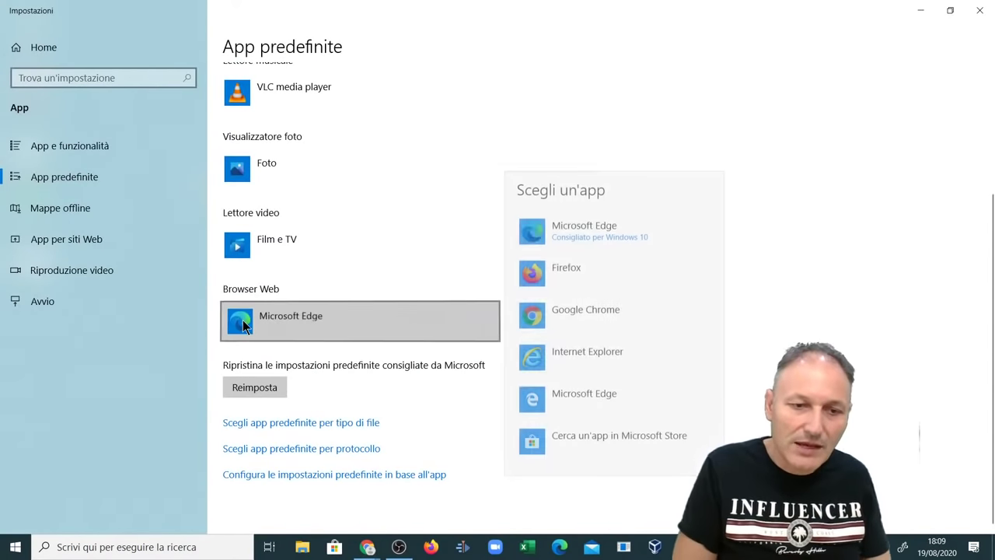
pyautogui.click(606, 319)
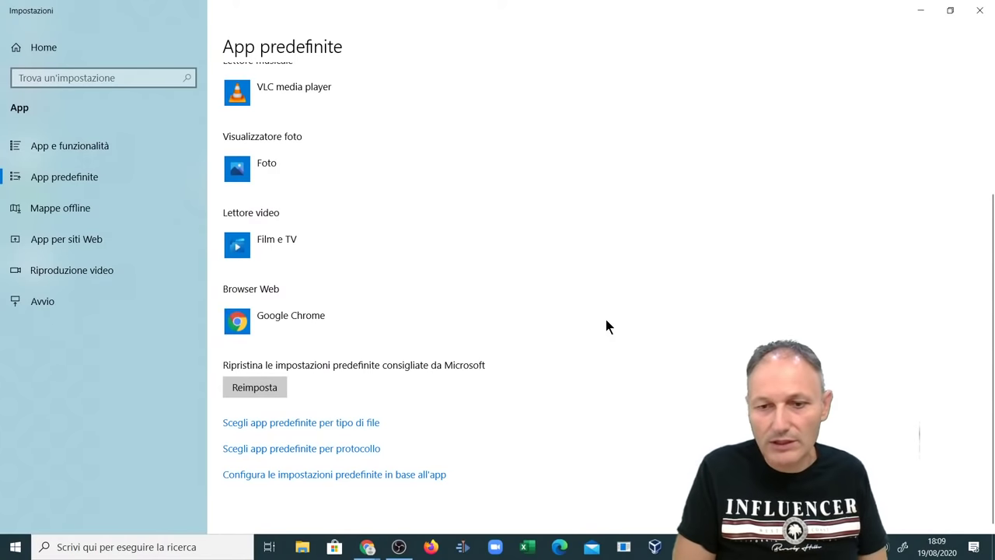
pyautogui.click(979, 23)
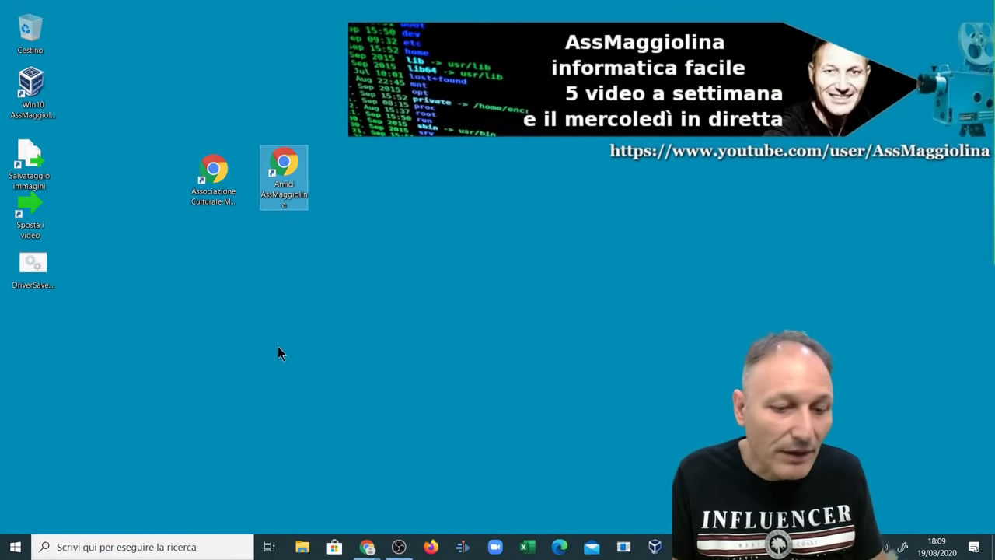
# - Open the Da Cancellare folder on the DATA (D:) drive in File Explorer and maximize its window
pyautogui.click(303, 546)
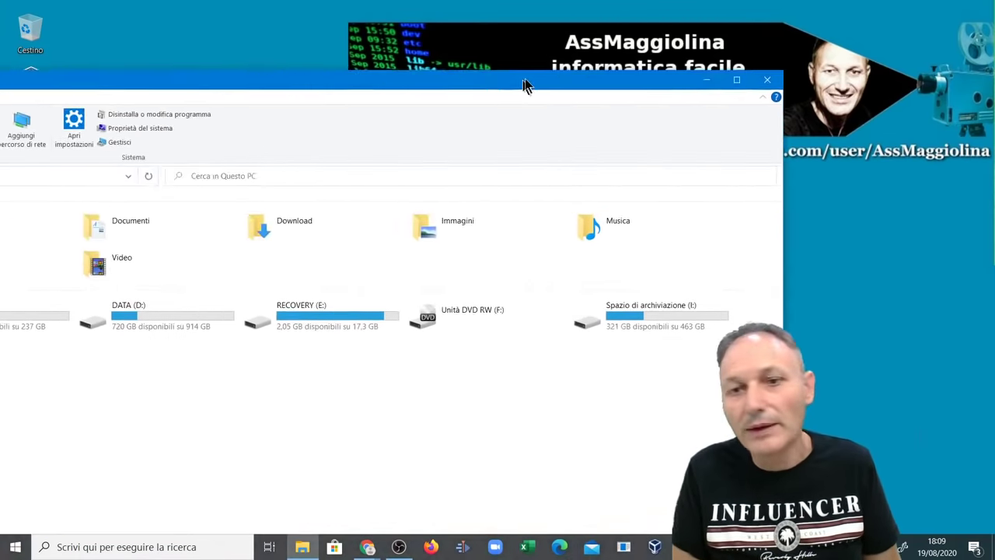
pyautogui.moveTo(526, 84); pyautogui.dragTo(723, 21)
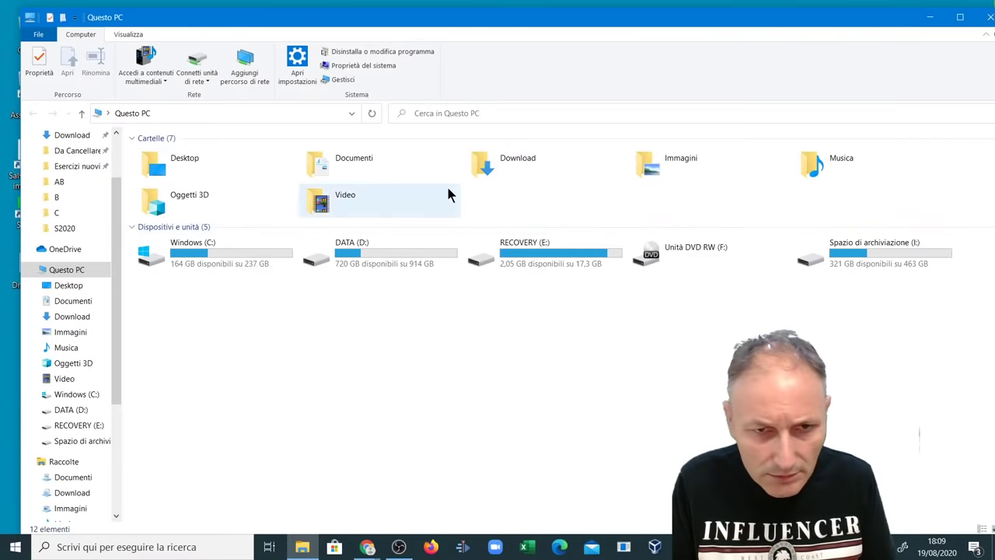
pyautogui.click(67, 152)
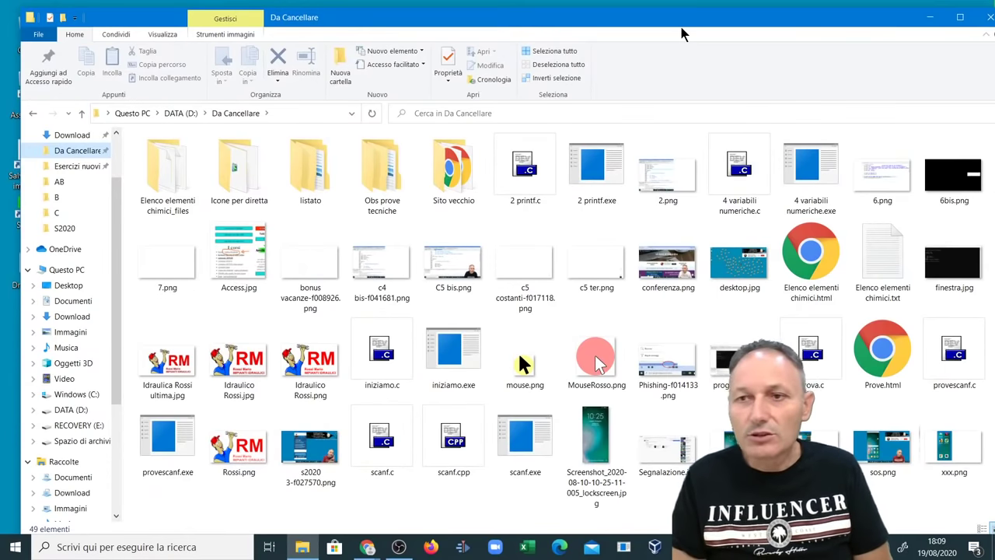
pyautogui.moveTo(681, 34); pyautogui.dragTo(391, 3)
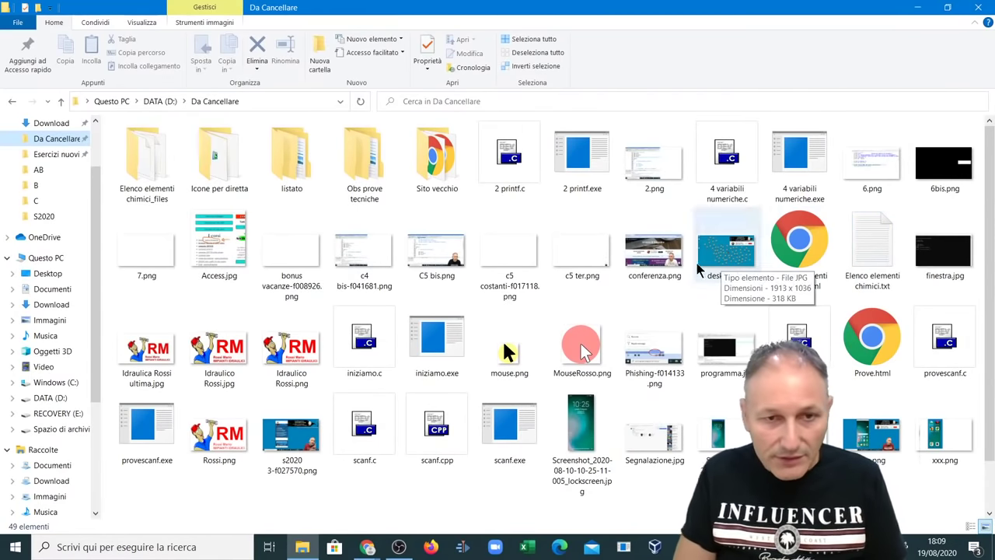
# - Delete the block of files in the lower three rows of Da Cancellare, from 7.png across the first ten columns
pyautogui.moveTo(109, 220); pyautogui.dragTo(824, 479)
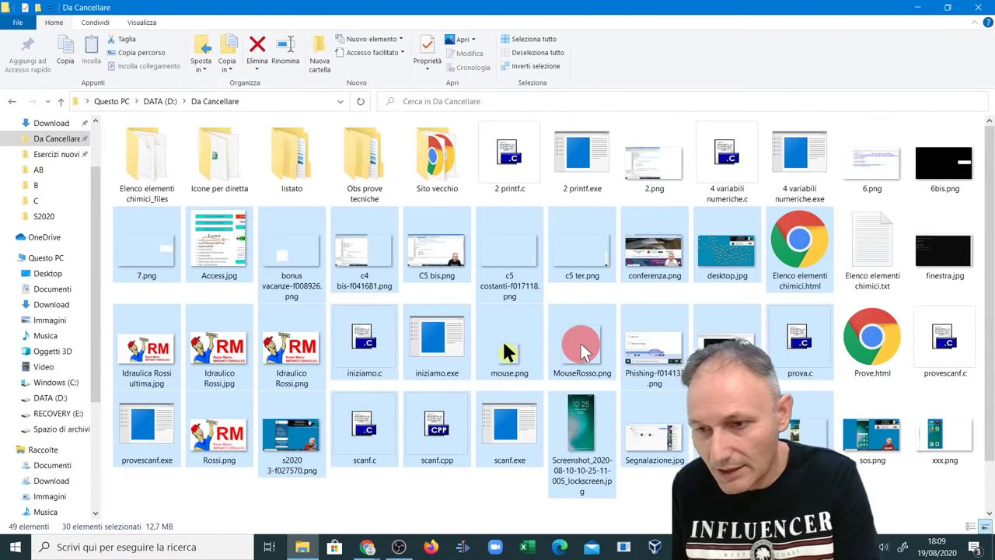
pyautogui.press('Delete')
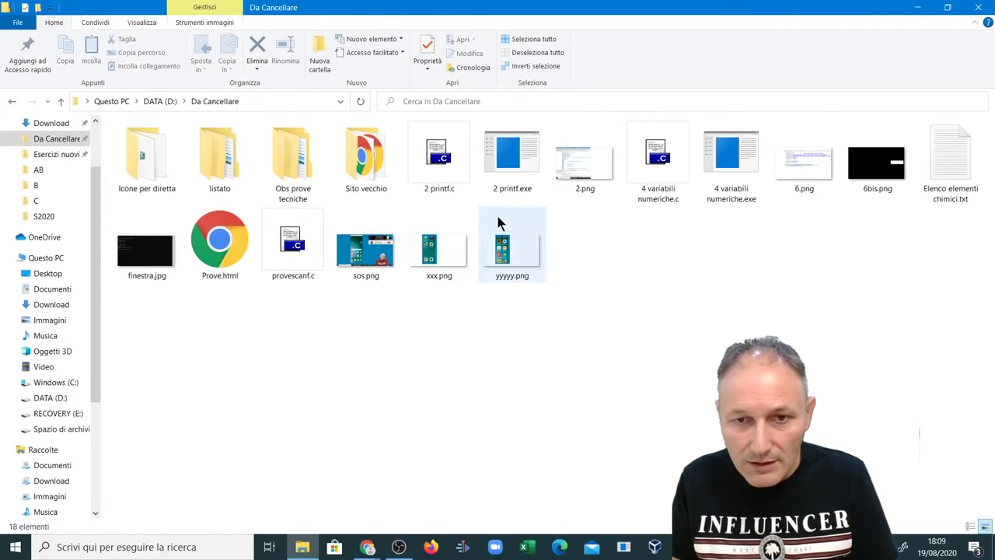
# - Delete all remaining loose files in Da Cancellare except Elenco elementi chimici.txt, keeping the four folders
pyautogui.moveTo(431, 206); pyautogui.dragTo(880, 150)
pyautogui.press('Delete')
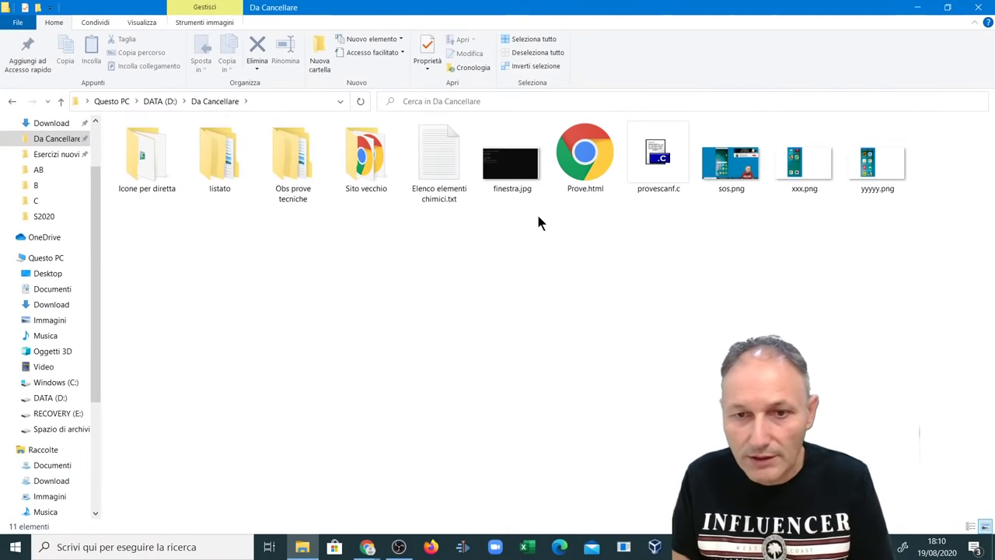
pyautogui.moveTo(503, 223); pyautogui.dragTo(985, 160)
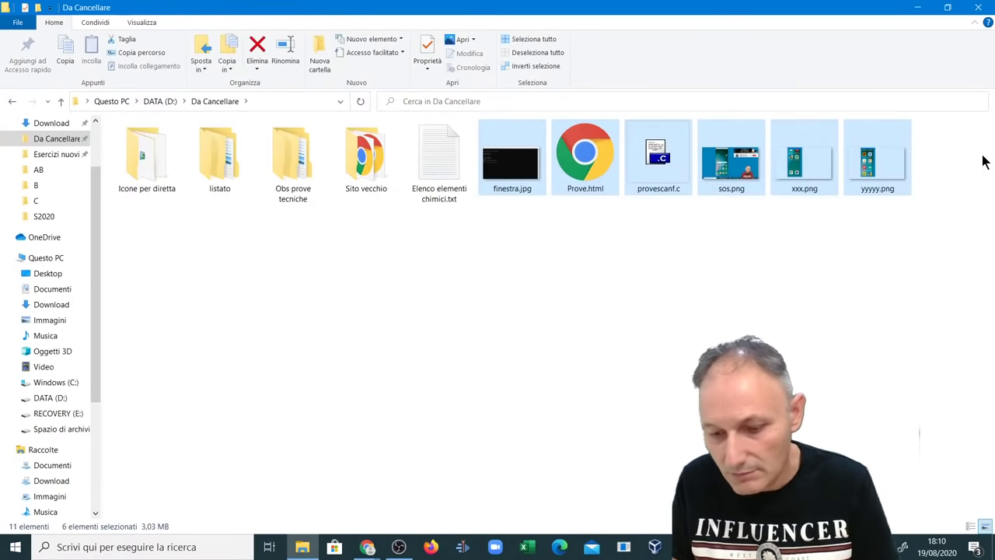
pyautogui.press('Delete')
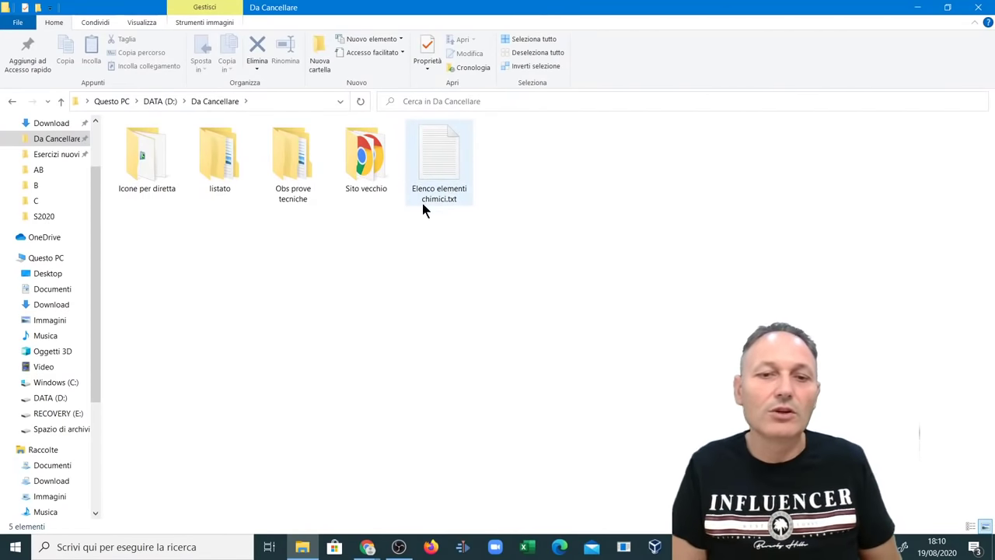
# - View Elenco elementi chimici.txt in its default app and then in Word without changing the association, closing each window
pyautogui.doubleClick(434, 157)
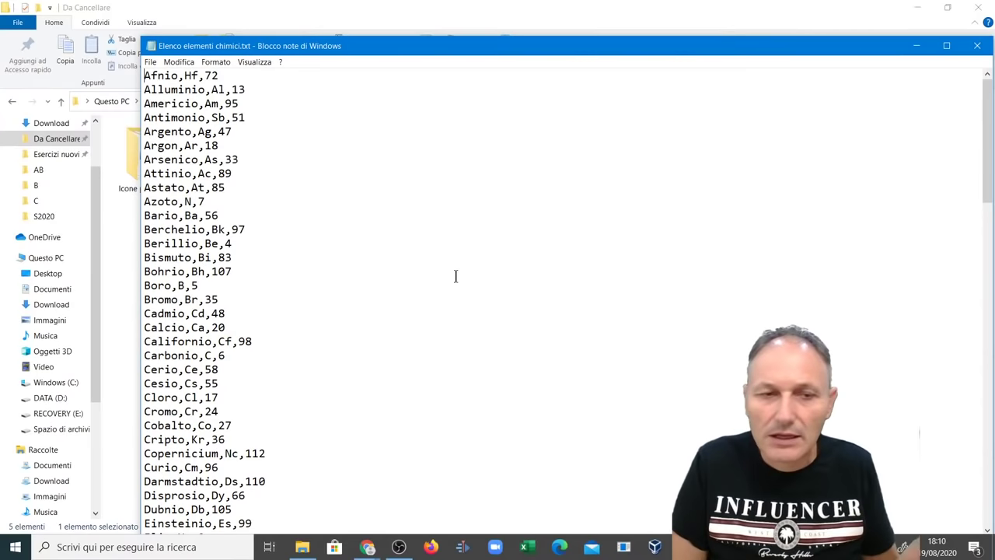
pyautogui.click(978, 45)
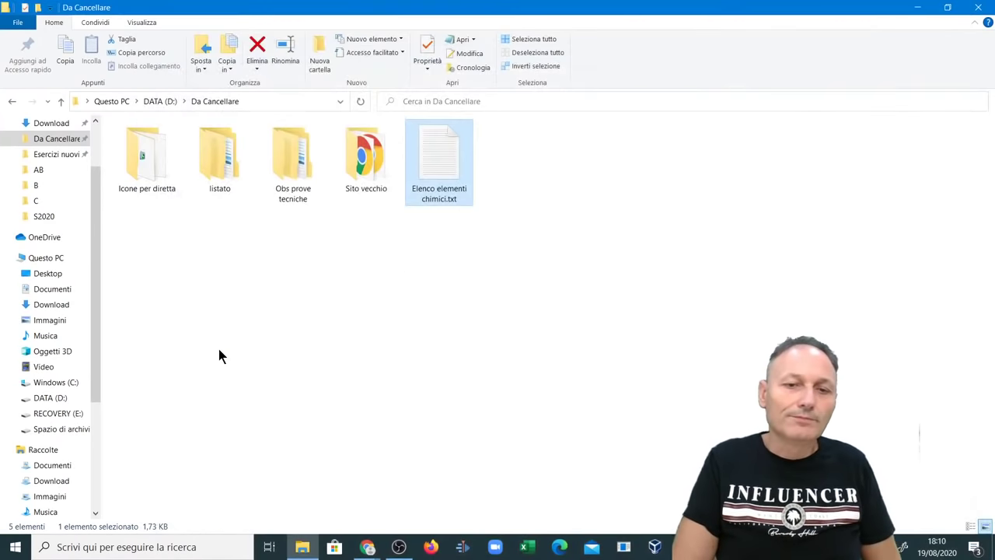
pyautogui.rightClick(441, 159)
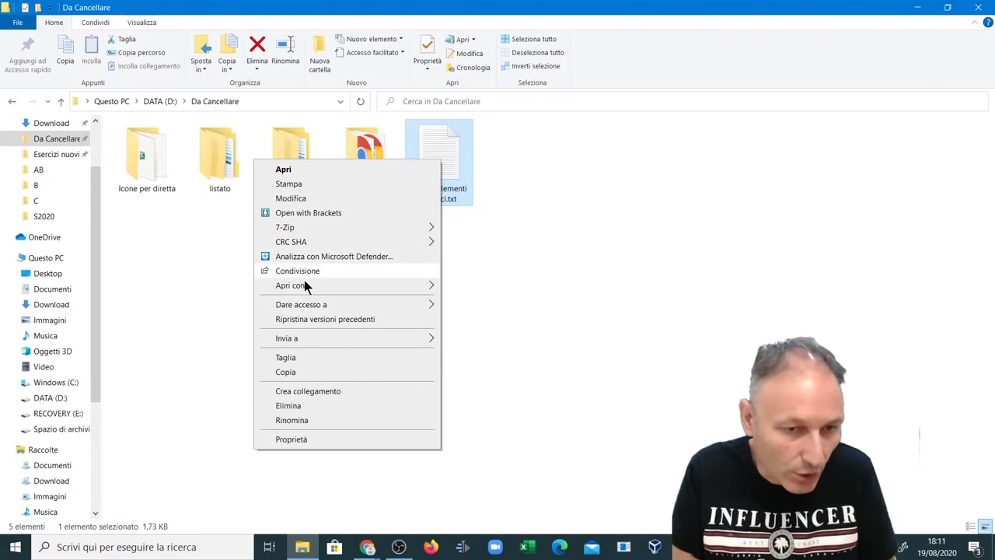
pyautogui.moveTo(304, 283)
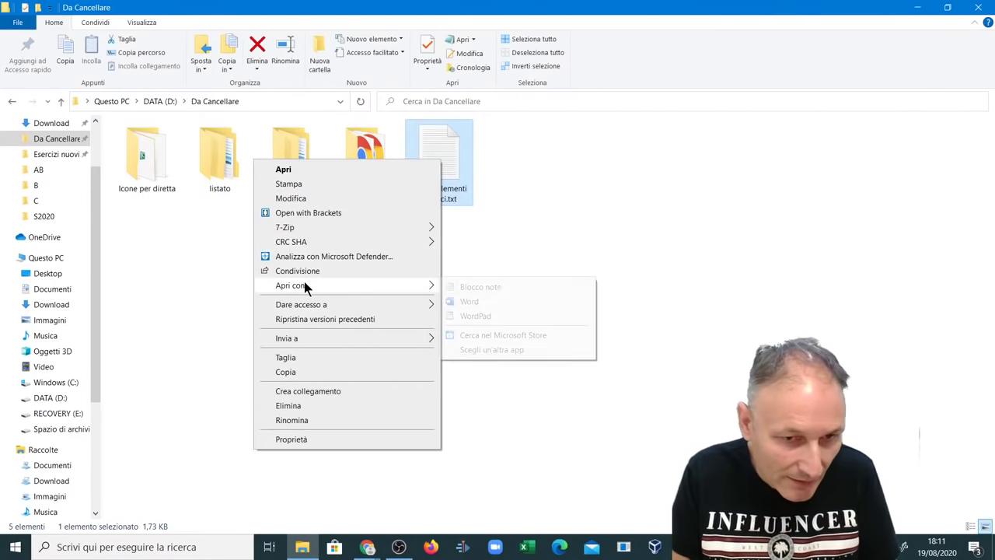
pyautogui.click(471, 302)
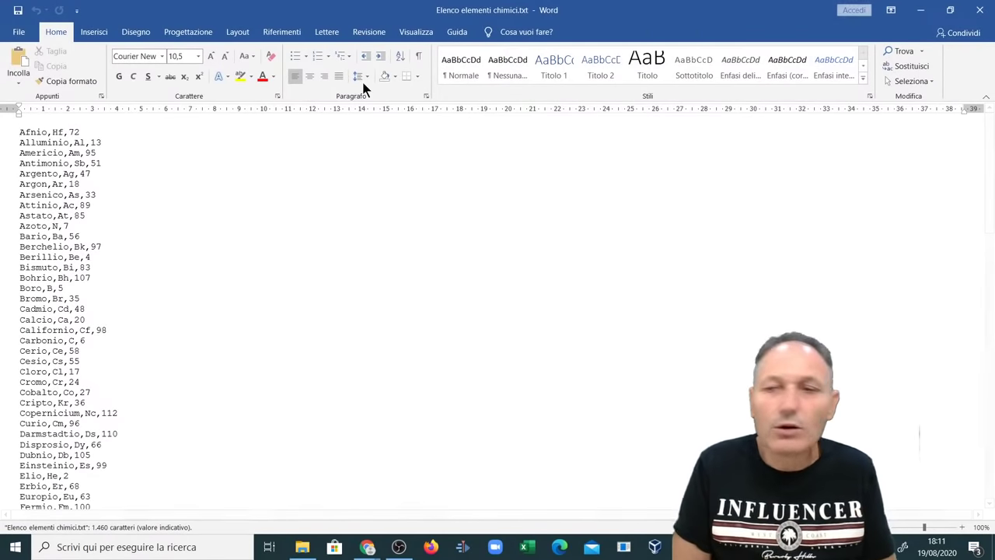
pyautogui.click(979, 10)
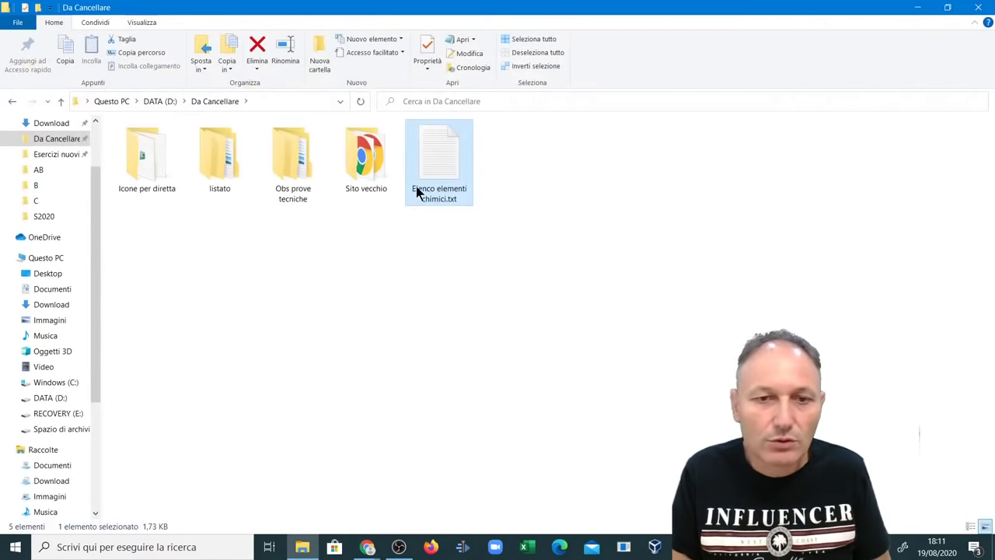
# - Set Word as the app always used for .txt files through Elenco elementi chimici.txt, and close the opened document
pyautogui.rightClick(437, 148)
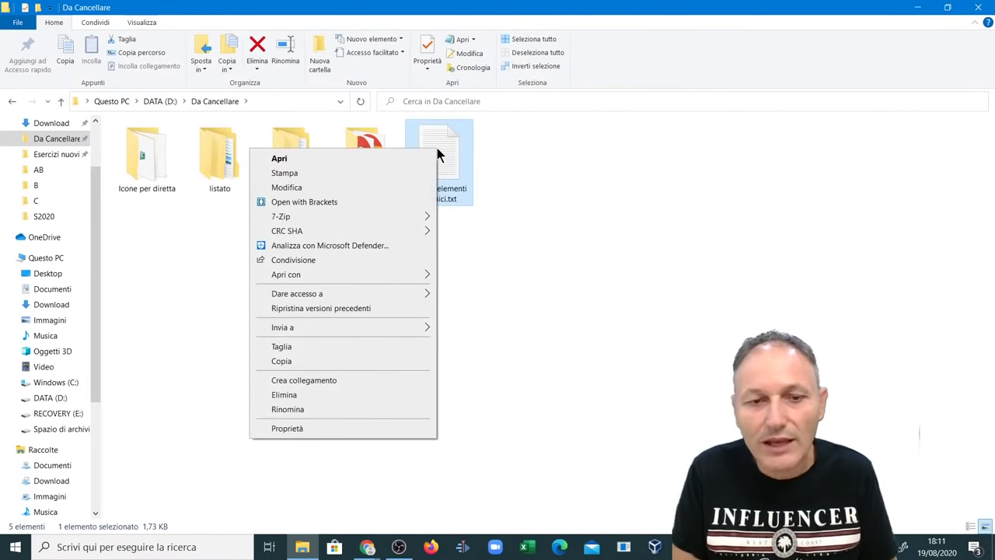
pyautogui.moveTo(315, 276)
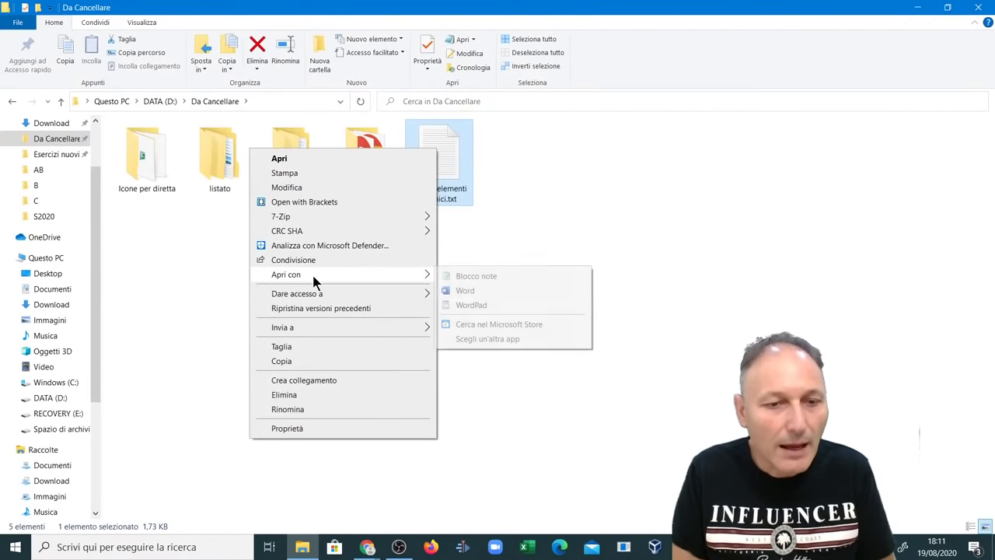
pyautogui.click(488, 339)
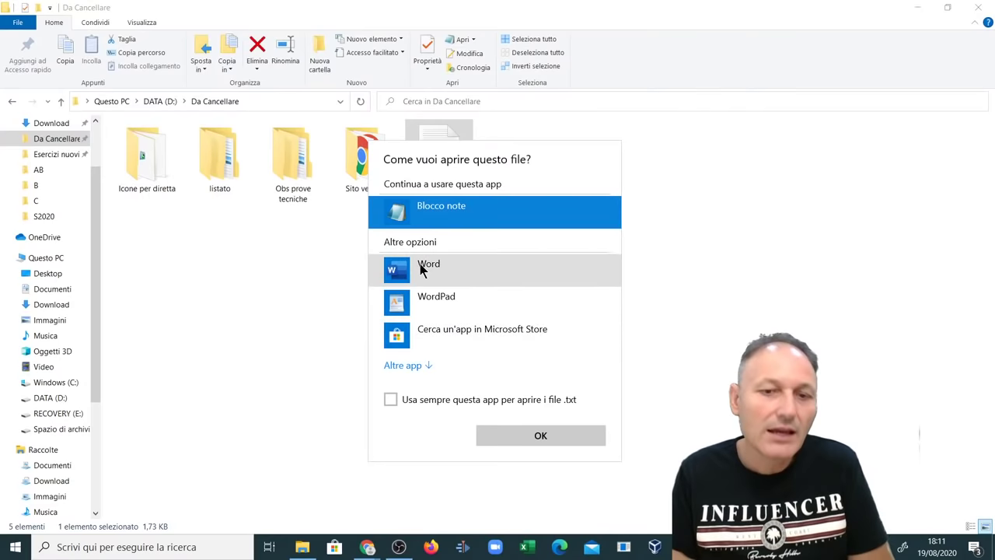
pyautogui.click(419, 265)
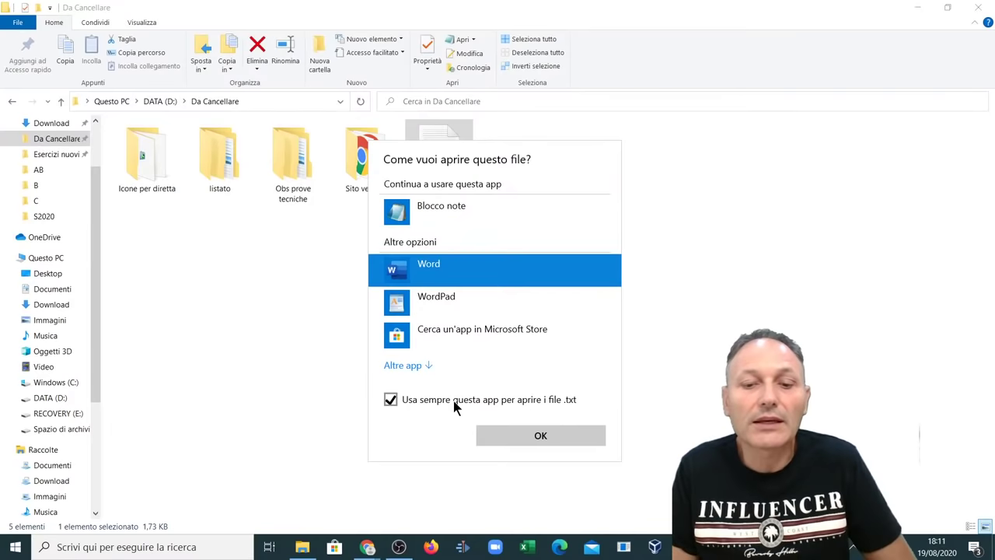
pyautogui.click(503, 436)
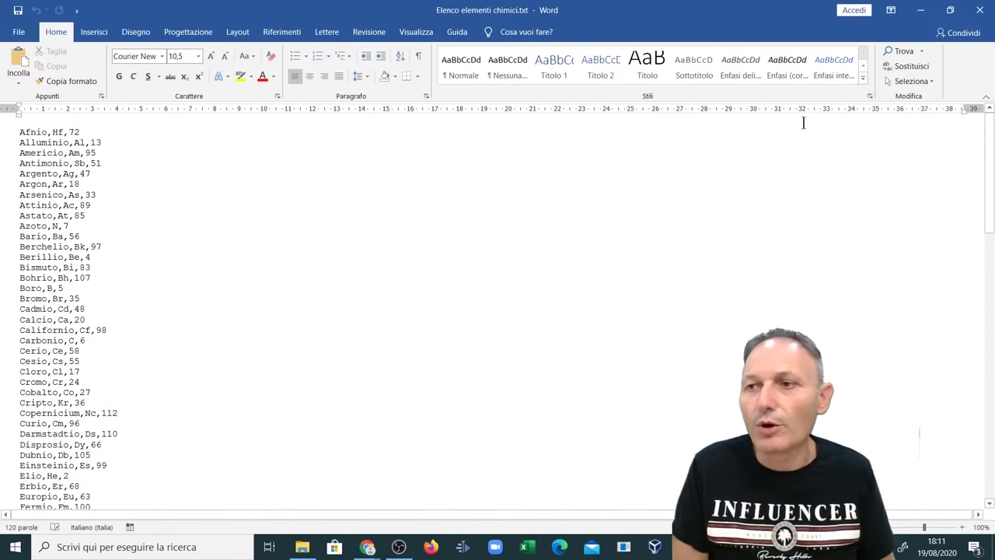
pyautogui.click(974, 11)
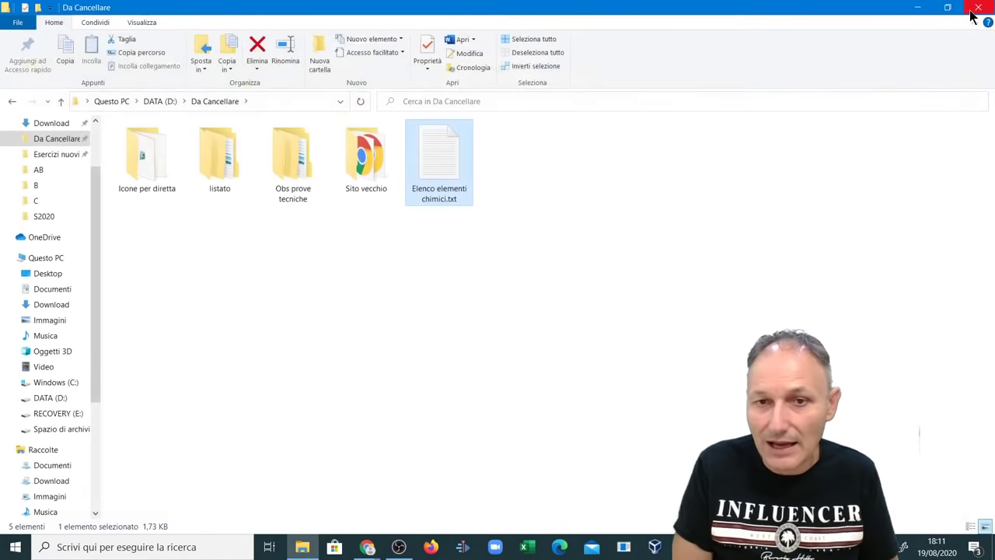
# - Deselect the text file and refresh the Da Cancellare folder to check the file's icon
pyautogui.click(591, 241)
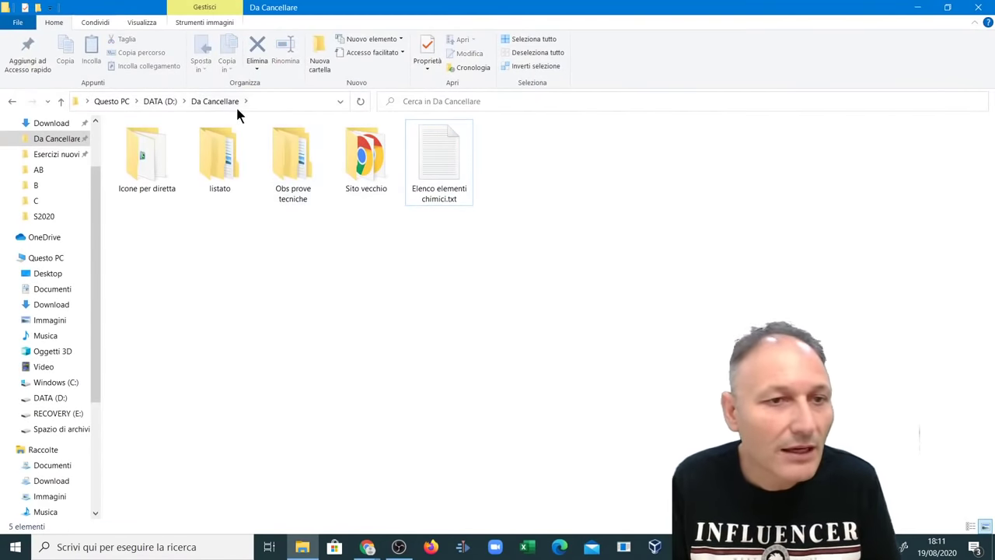
pyautogui.click(360, 101)
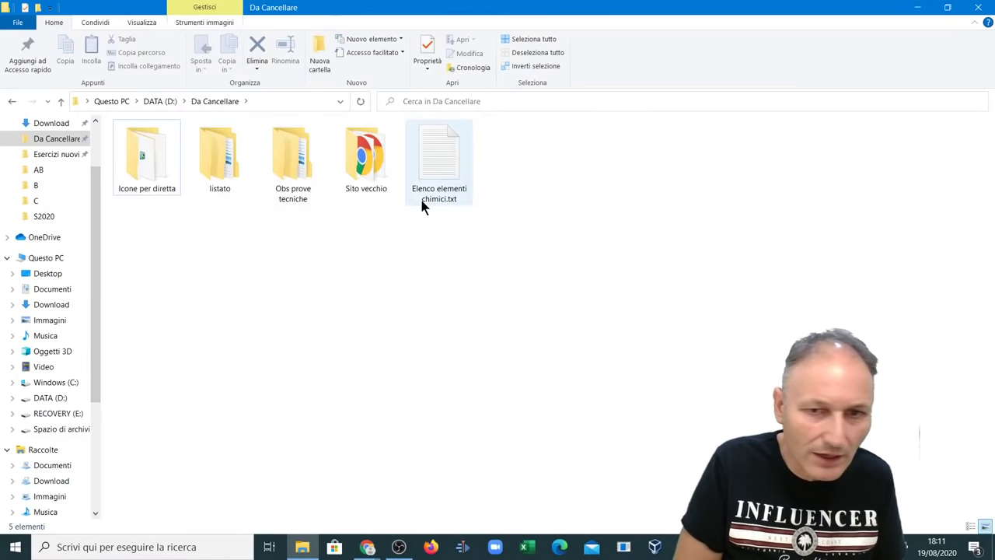
pyautogui.scroll(2, 48, 175)
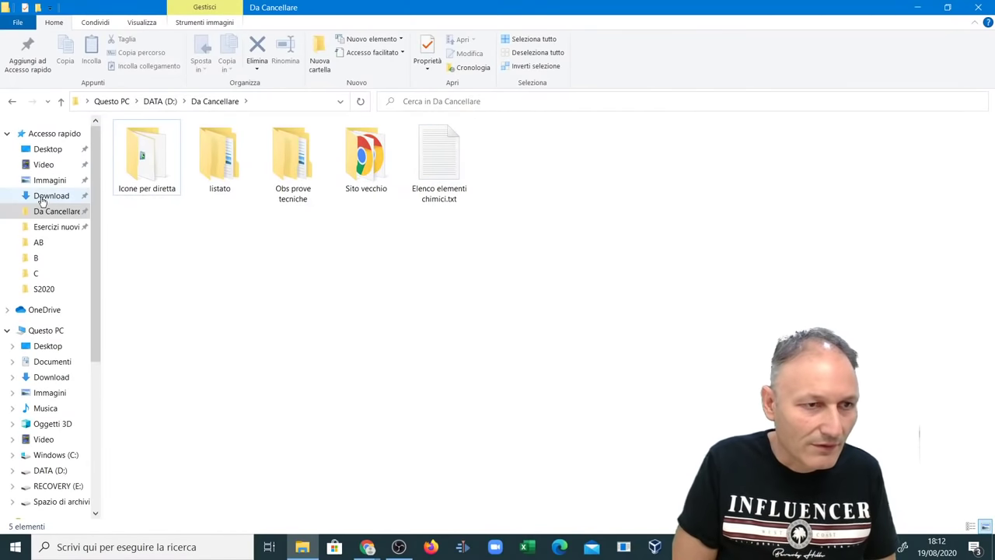
# - Set Blocco note as the app always used for .txt files through Elenco elementi chimici.txt, and close the opened file
pyautogui.click(454, 148)
pyautogui.rightClick(454, 146)
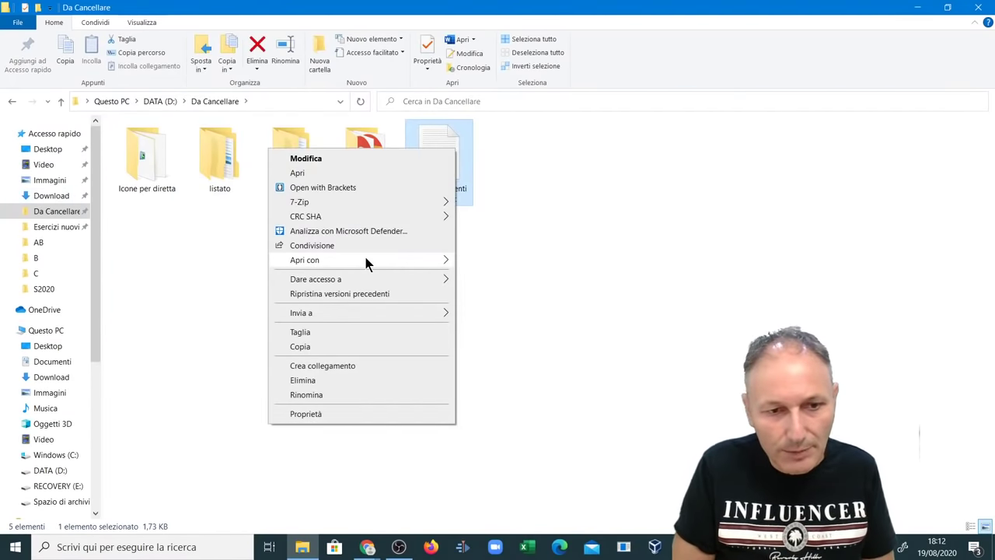
pyautogui.moveTo(368, 263)
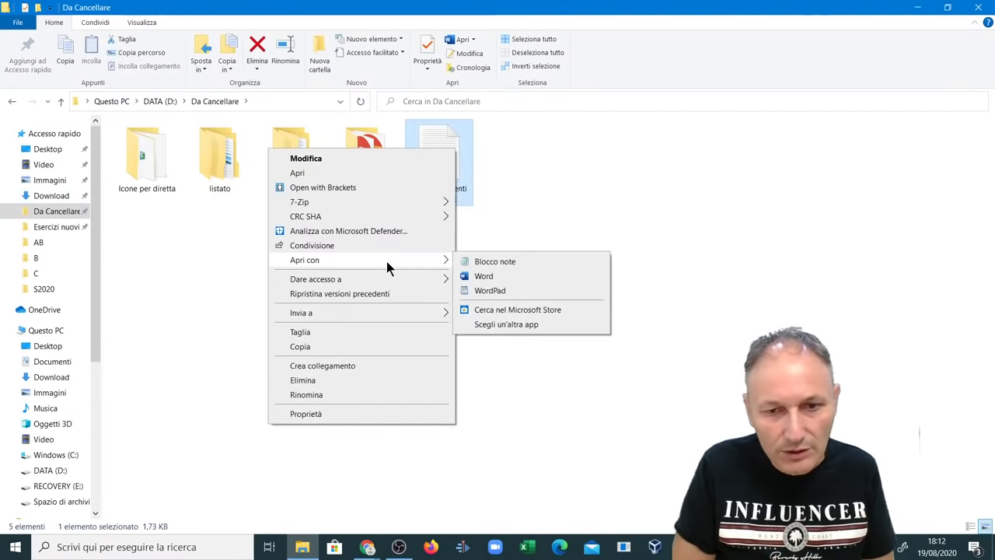
pyautogui.click(515, 325)
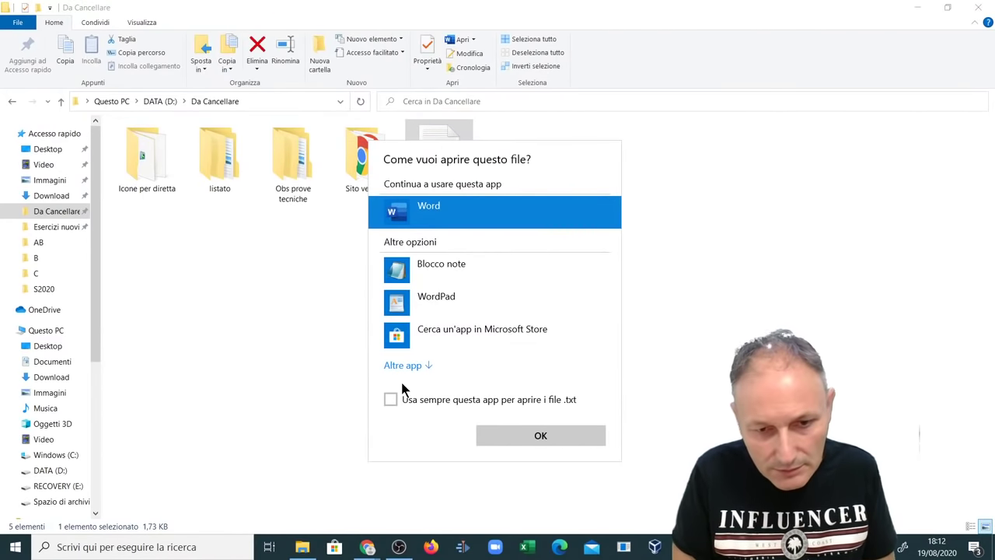
pyautogui.click(388, 264)
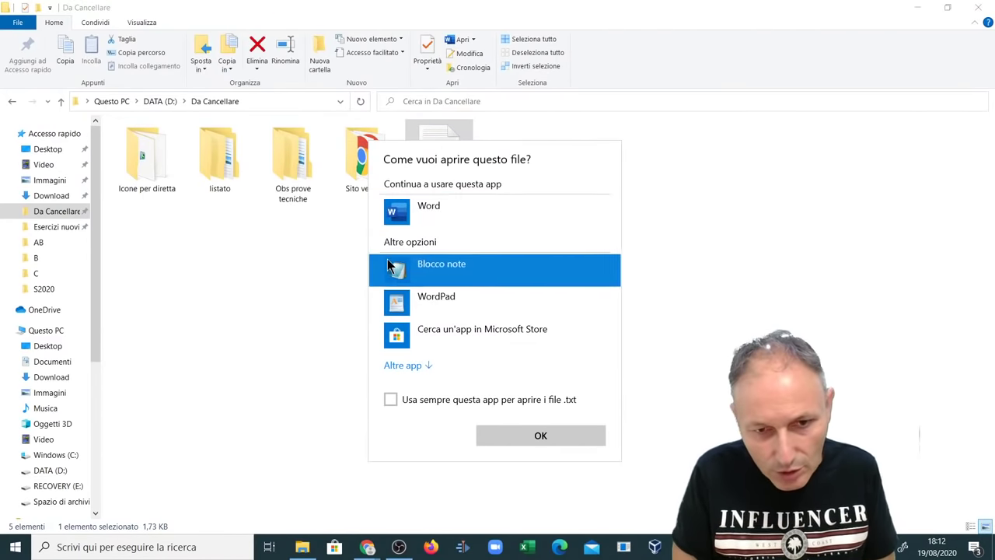
pyautogui.click(393, 399)
pyautogui.click(509, 436)
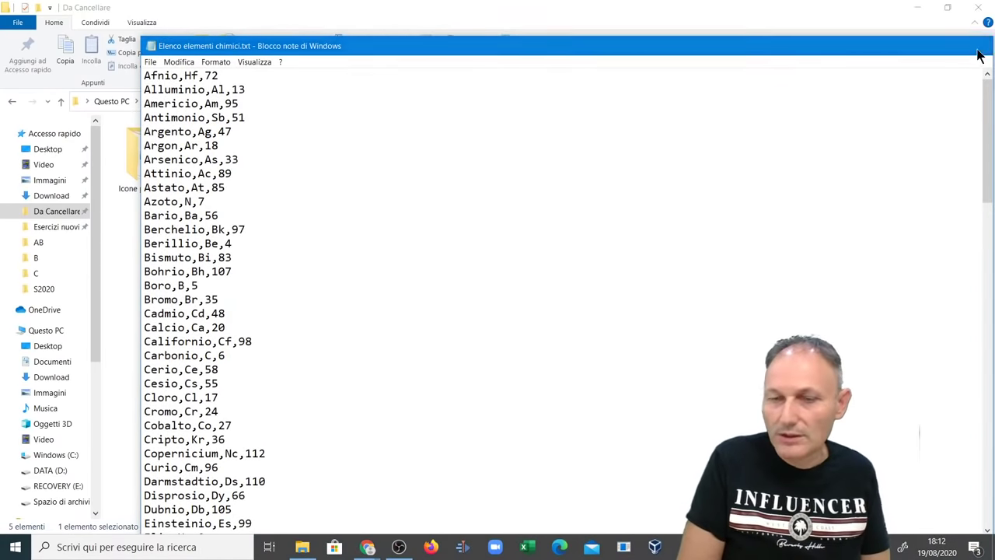
pyautogui.click(978, 45)
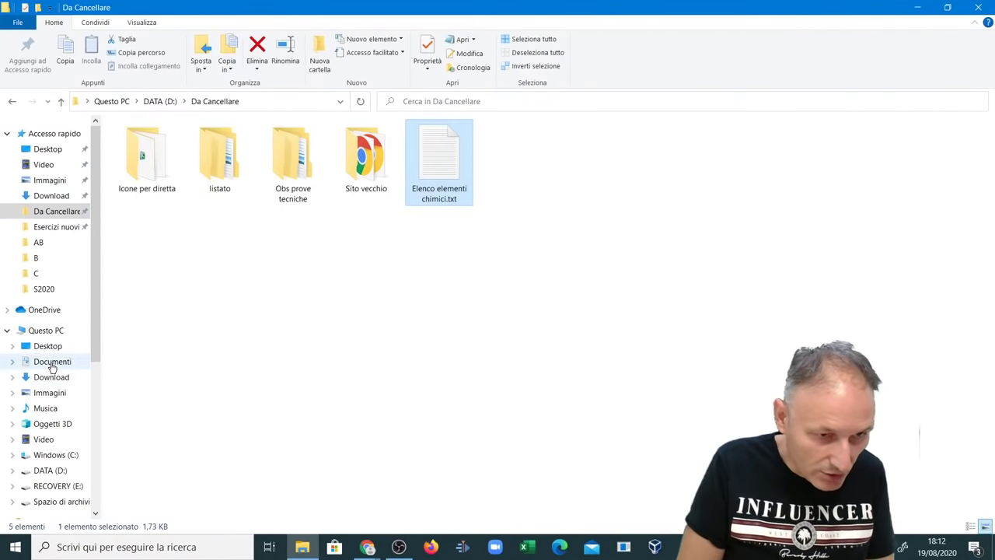
# - In the Documenti folder, bring up the app choice for Candy e il mostro.docx and select LibreOffice Writer
pyautogui.click(50, 362)
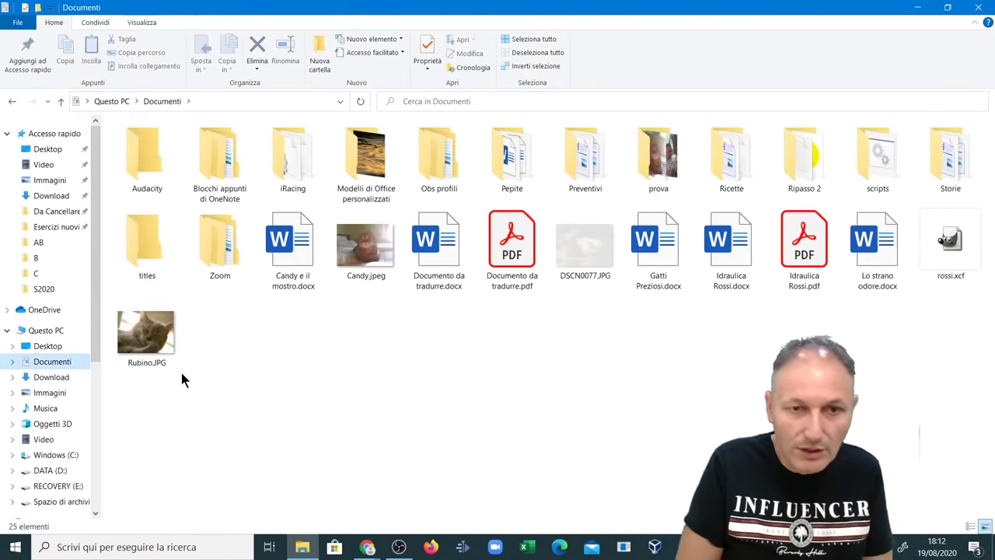
pyautogui.click(300, 259)
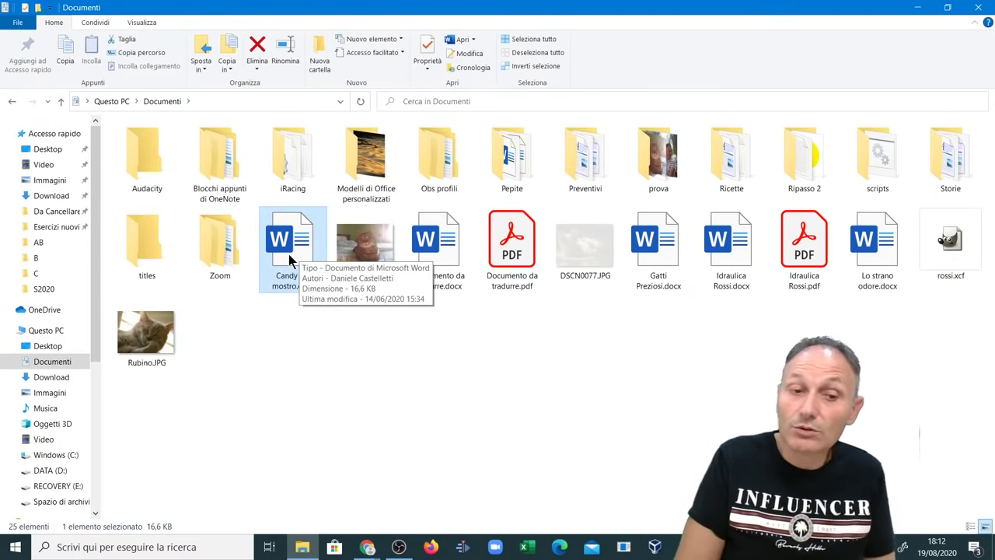
pyautogui.rightClick(285, 252)
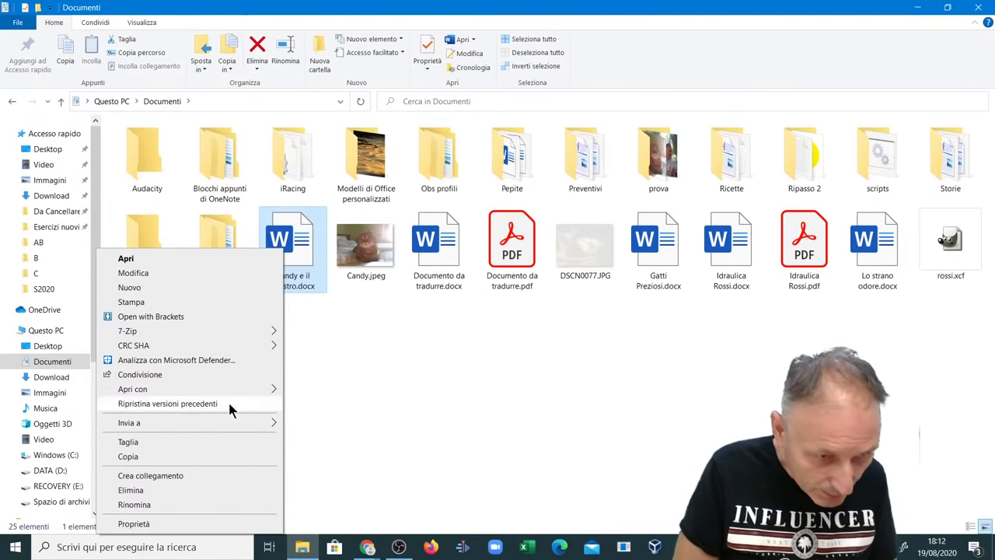
pyautogui.moveTo(217, 389)
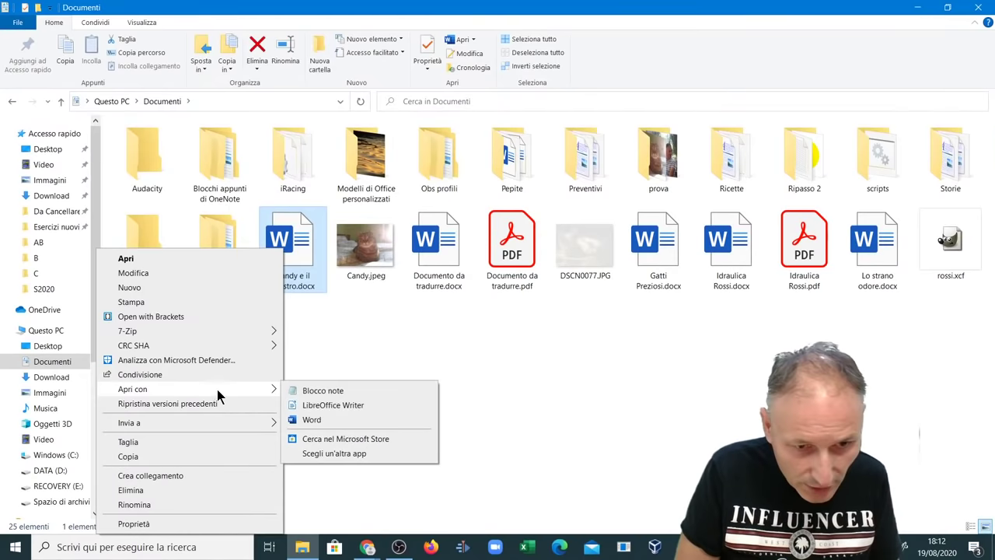
pyautogui.click(331, 454)
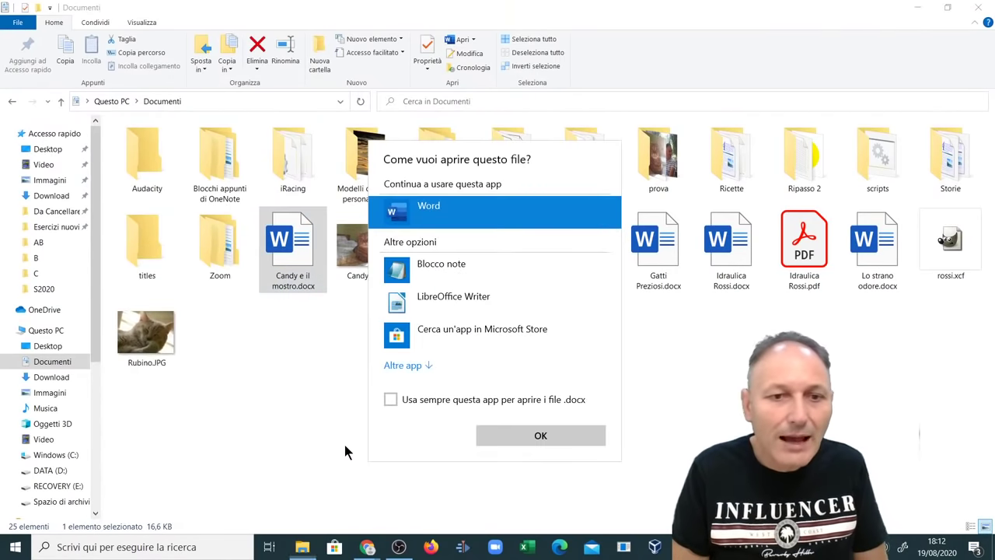
pyautogui.click(455, 311)
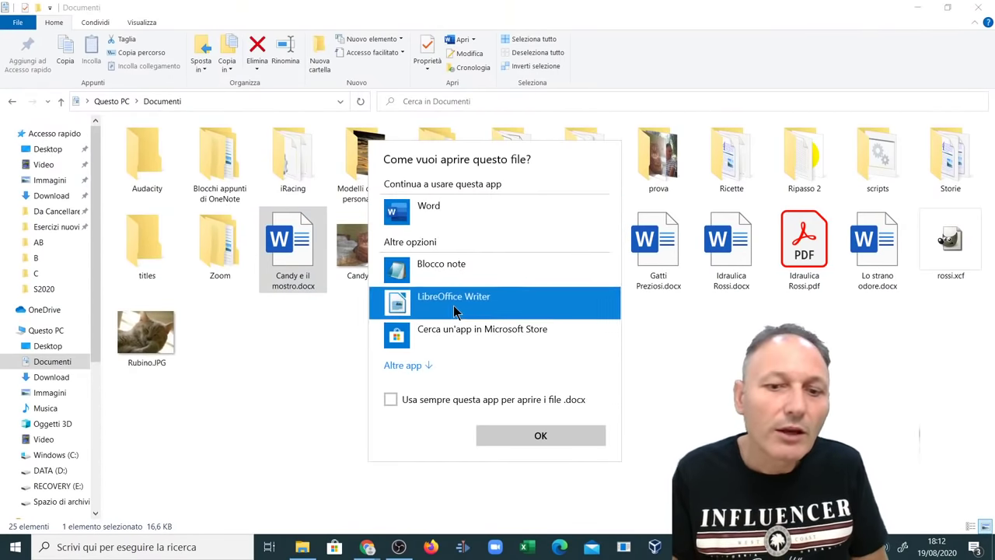